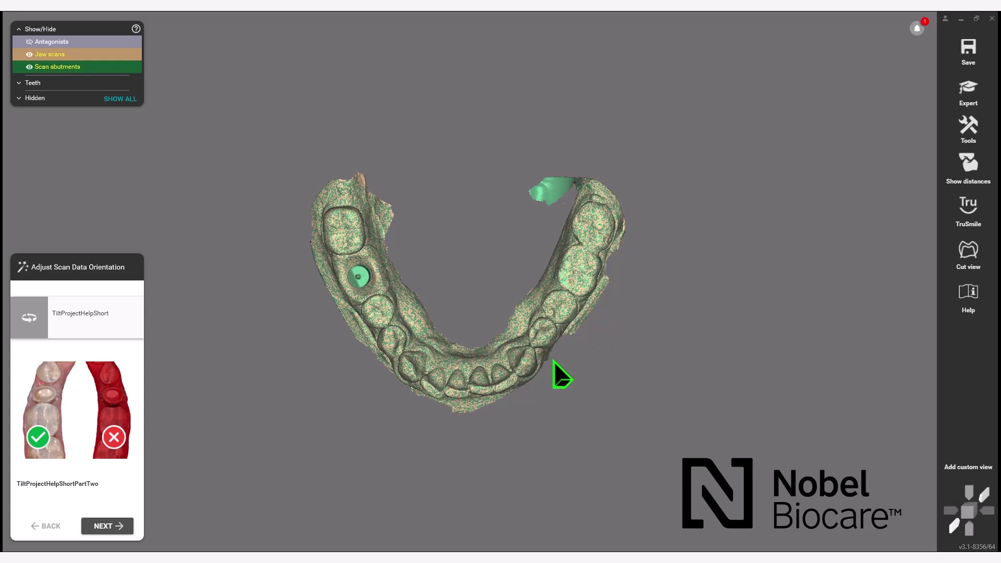
Tilt the lower jaw scan to adjust its orientation and continue to implant position detection for tooth 30
drag(553, 361, 526, 354)
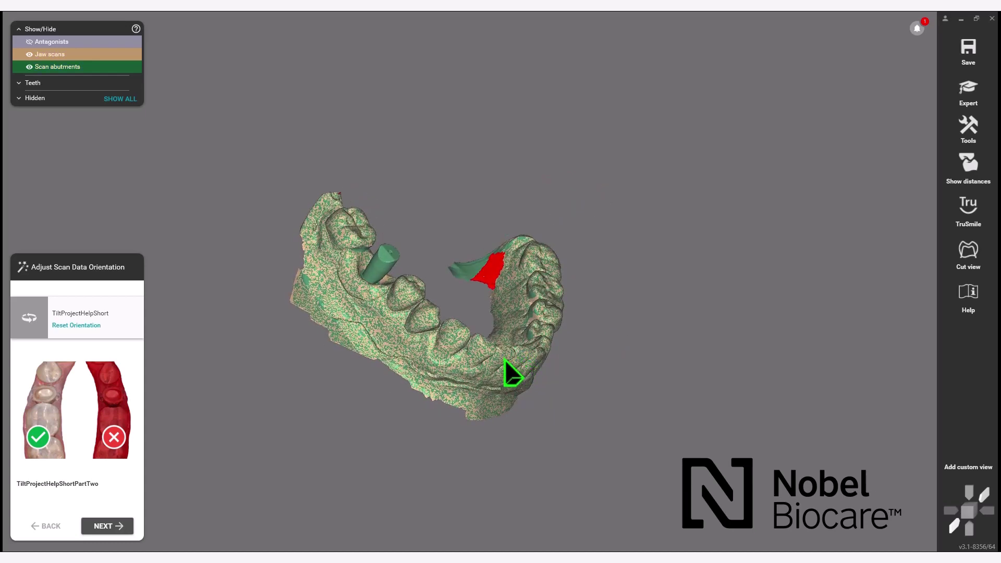
right_drag(358, 389, 359, 387)
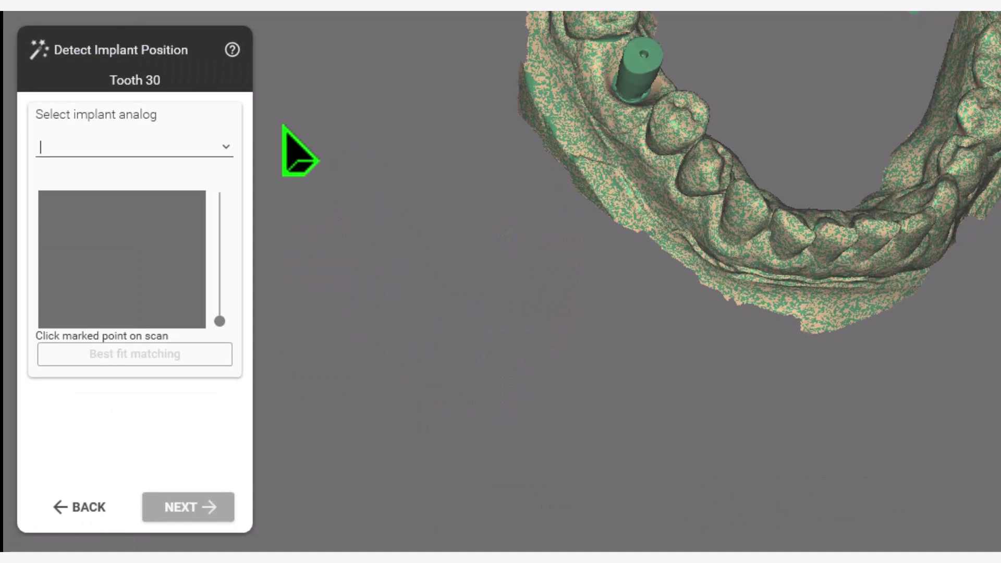
Select Nobel Biocare® - NobelProcera® FCZ Implant Crown FDA as the implant analog library for tooth 30
click(228, 140)
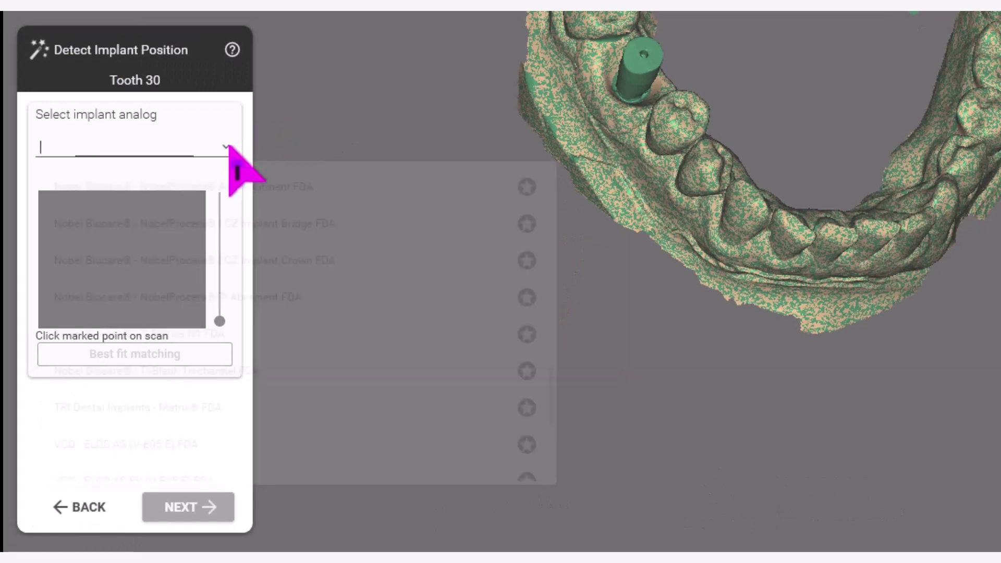
scroll(254, 285, down, 3)
scroll(254, 285, up, 2)
scroll(254, 286, up, 2)
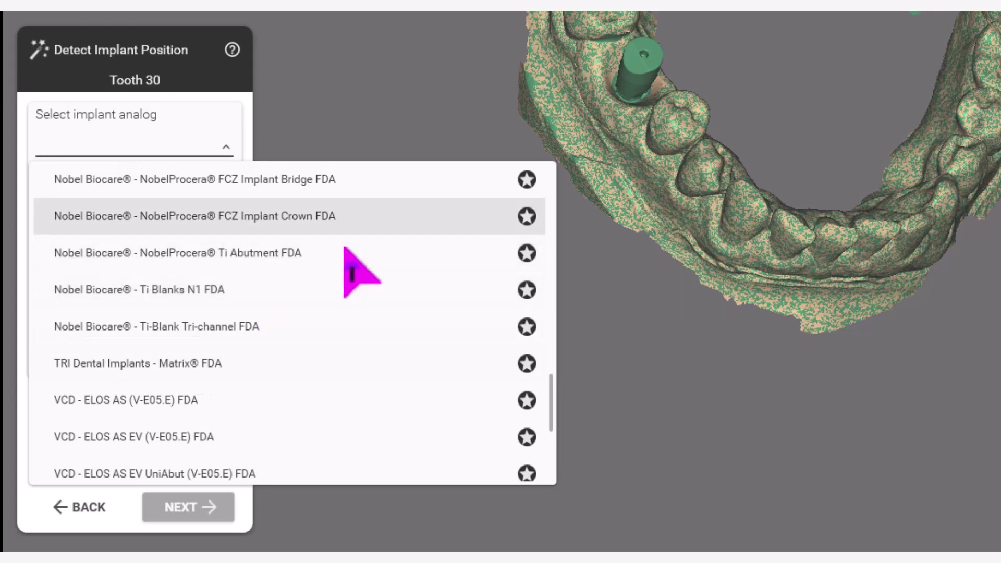
click(364, 216)
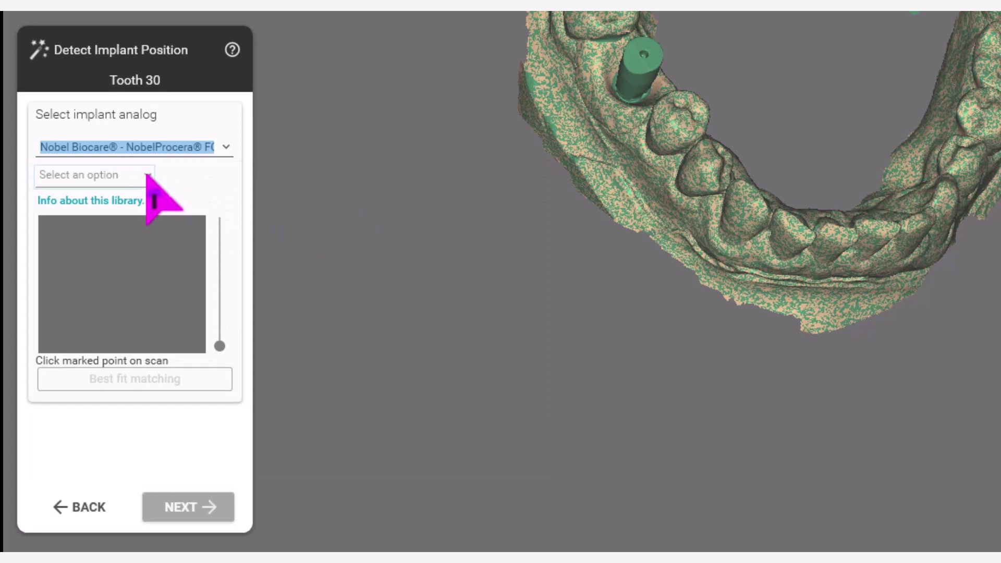
Choose the CC RP 1-25° connection with the ELOS IO SA scan body for tooth 30
click(147, 175)
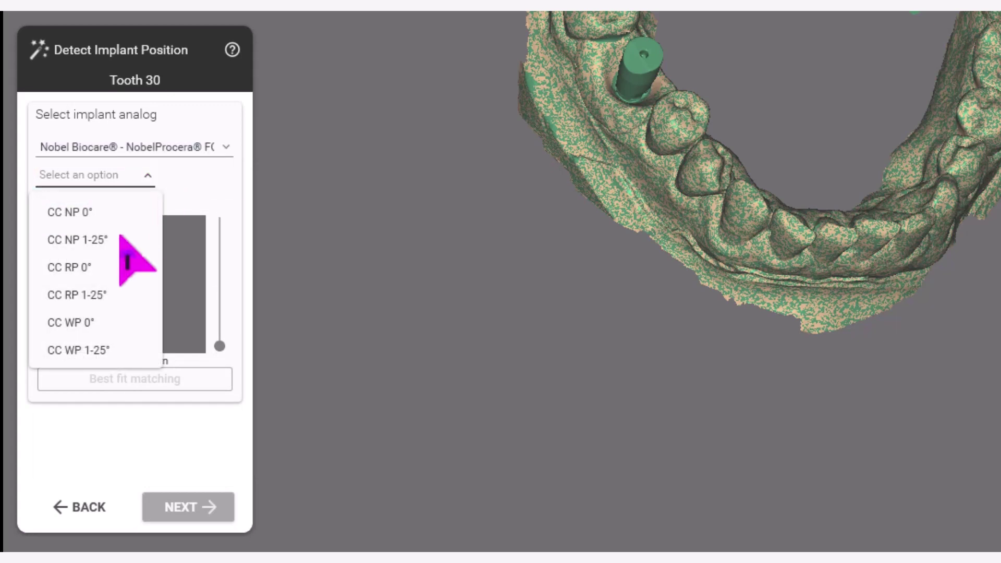
key(Up)
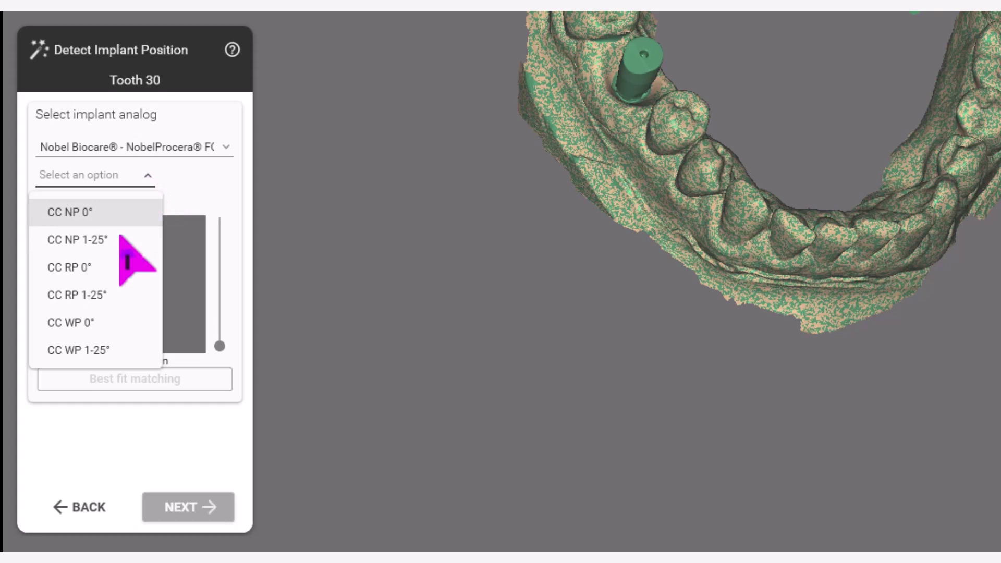
click(99, 295)
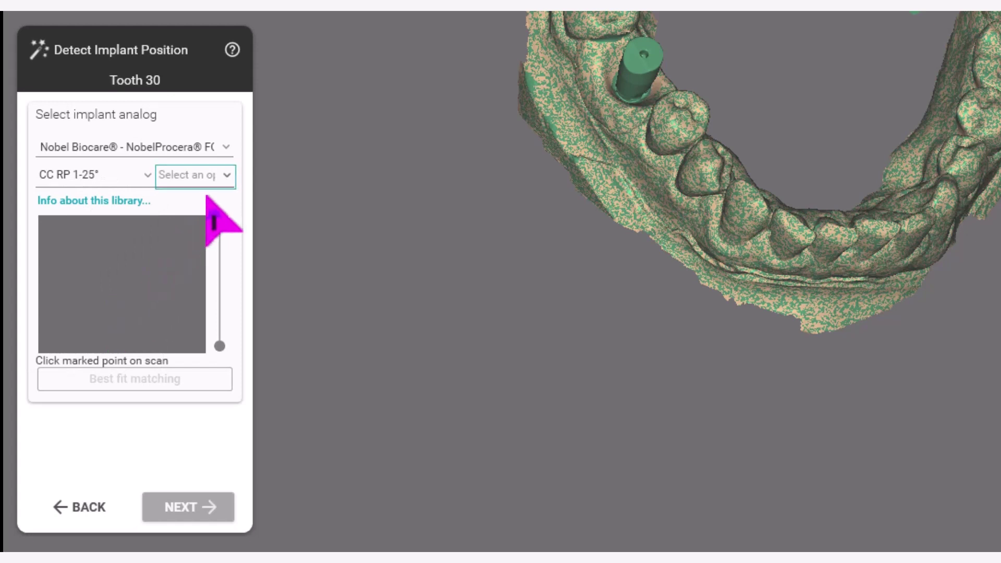
click(227, 175)
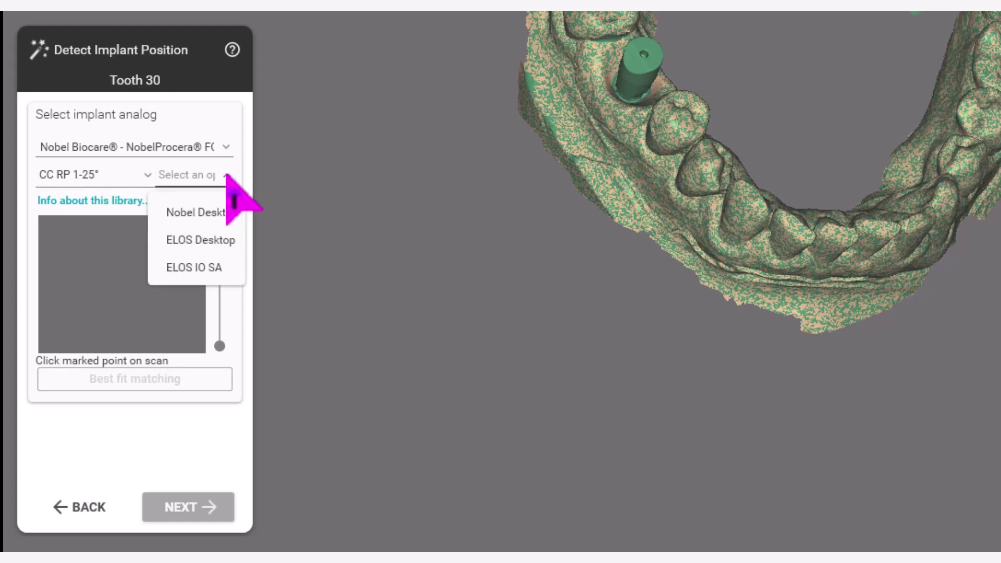
click(225, 268)
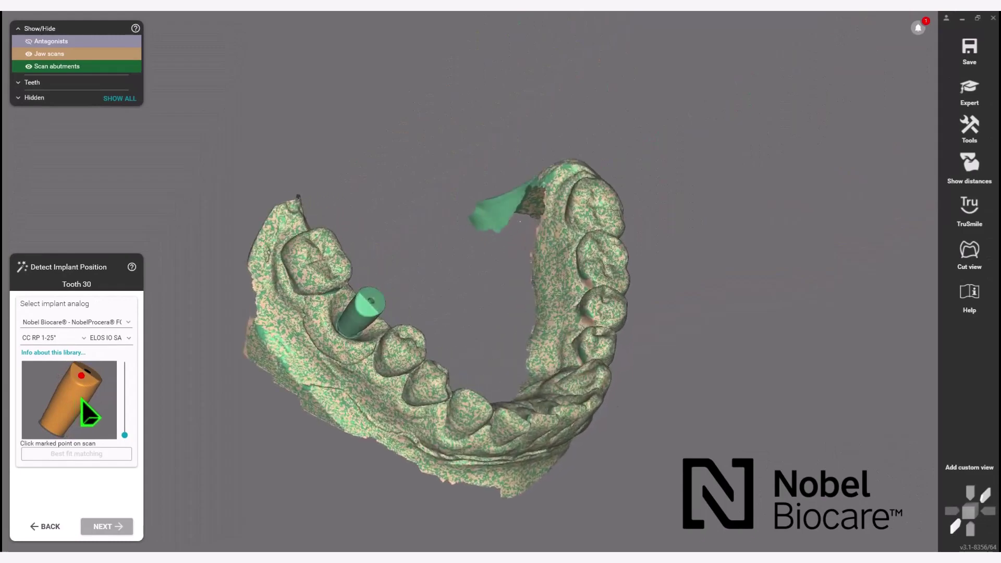
Mark the reference point on the scanned scan body, run best fit matching and accept the implant position
click(400, 396)
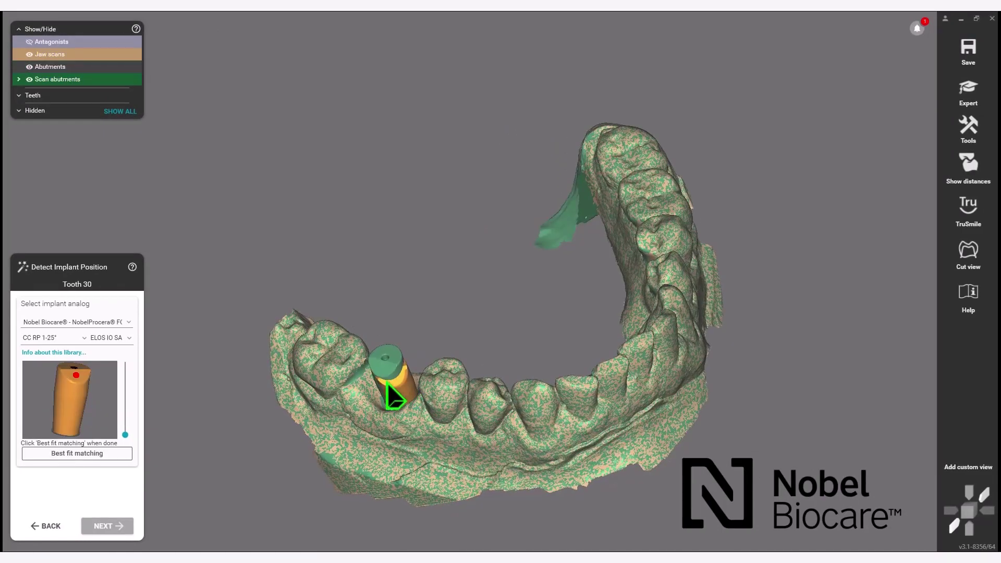
click(79, 454)
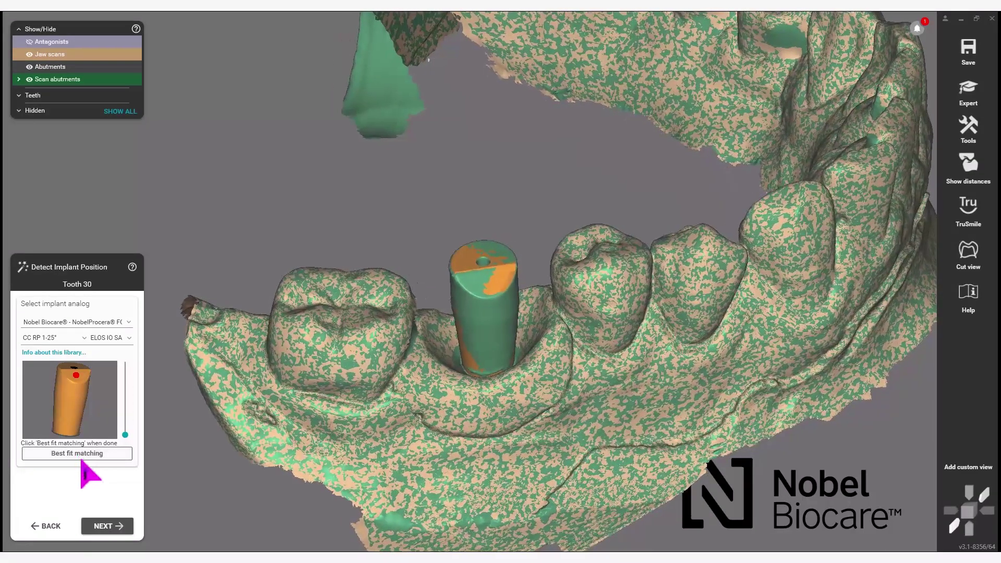
click(108, 526)
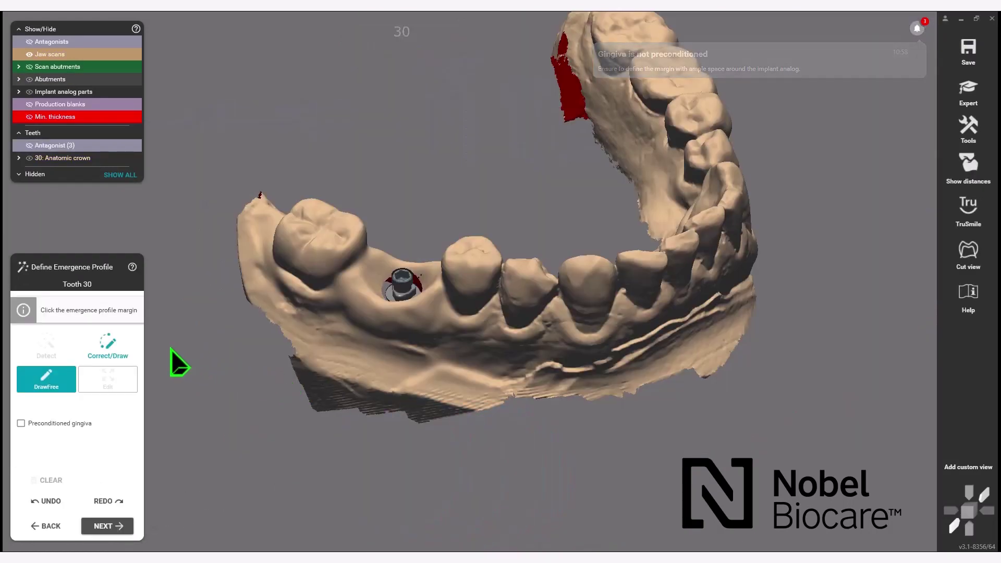
Draw a freehand closed emergence profile margin on the gingiva around the tooth 30 implant
right_drag(219, 286, 215, 286)
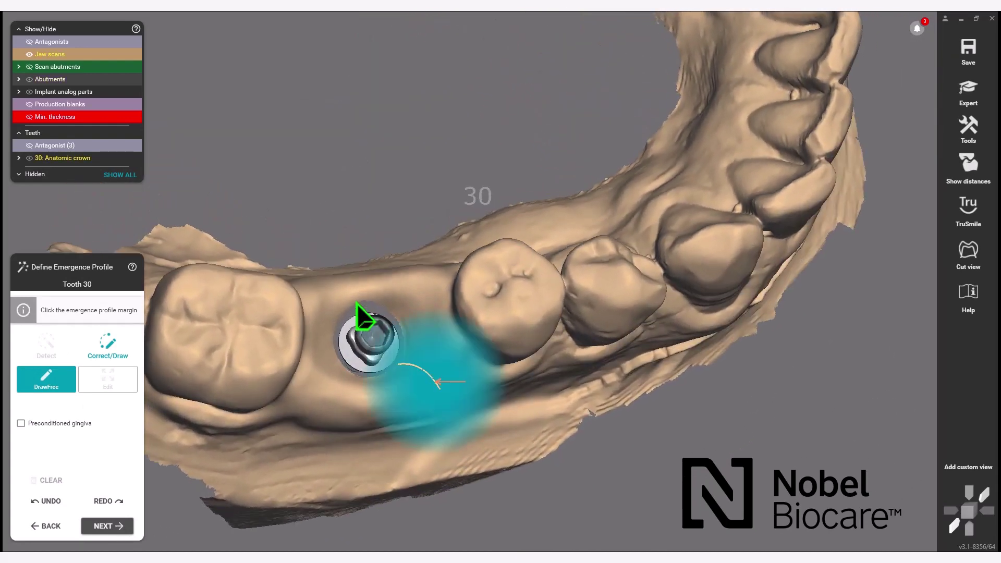
mouse_move(356, 301)
mouse_down()
mouse_move(398, 300)
mouse_move(417, 364)
mouse_move(386, 382)
mouse_up()
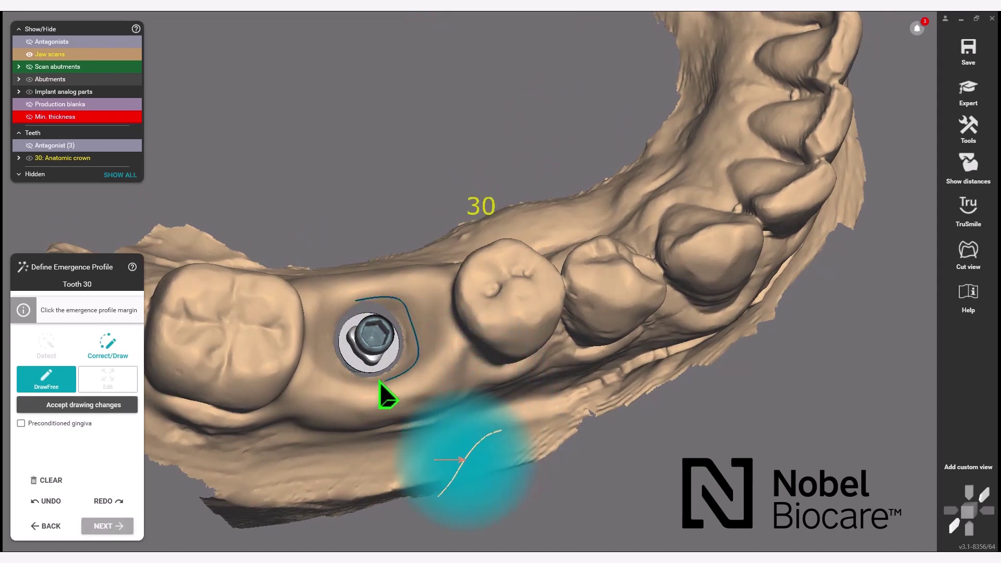
right_drag(339, 374, 350, 388)
scroll(350, 388, up, 2)
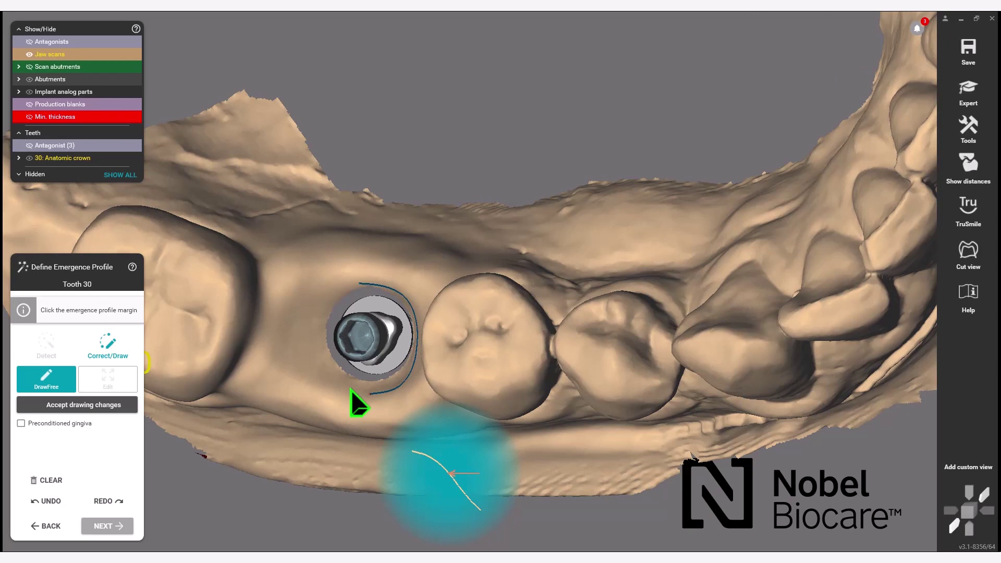
mouse_move(351, 388)
mouse_down()
mouse_move(328, 389)
mouse_move(307, 336)
mouse_move(319, 305)
mouse_move(347, 292)
mouse_up()
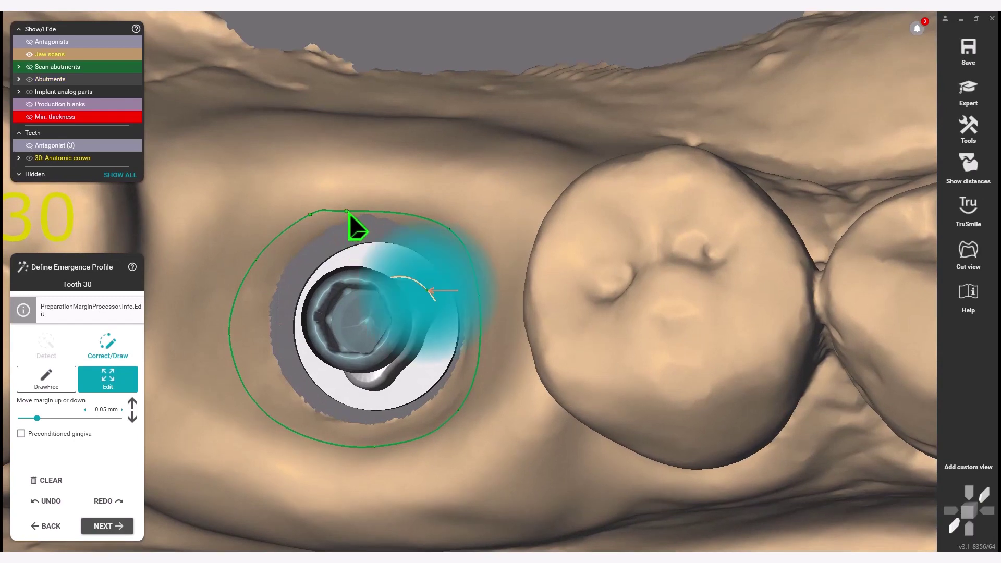
Refine the emergence profile margin by shifting its points around the implant, then accept it and continue to tooth placement
drag(348, 211, 366, 201)
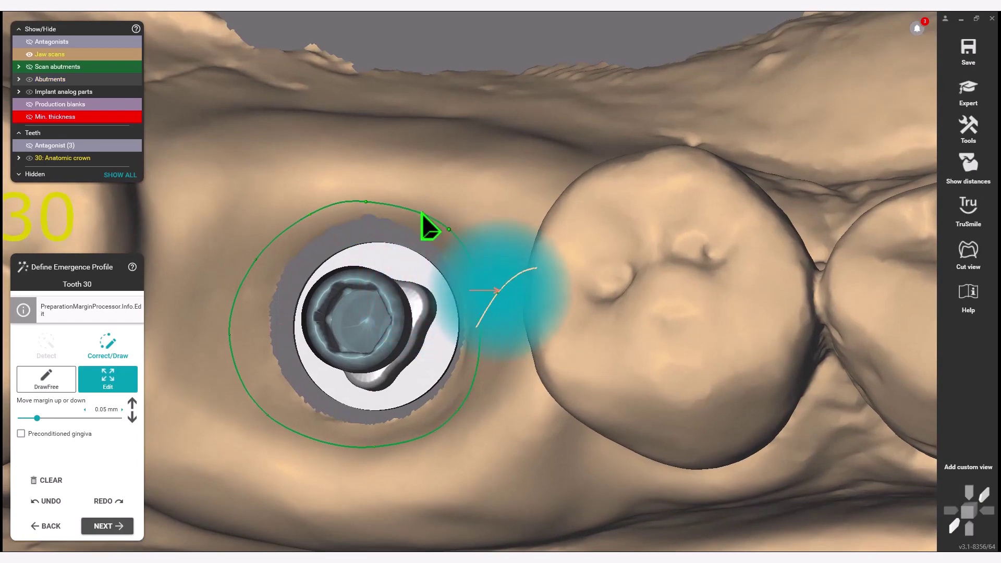
right_drag(413, 211, 427, 207)
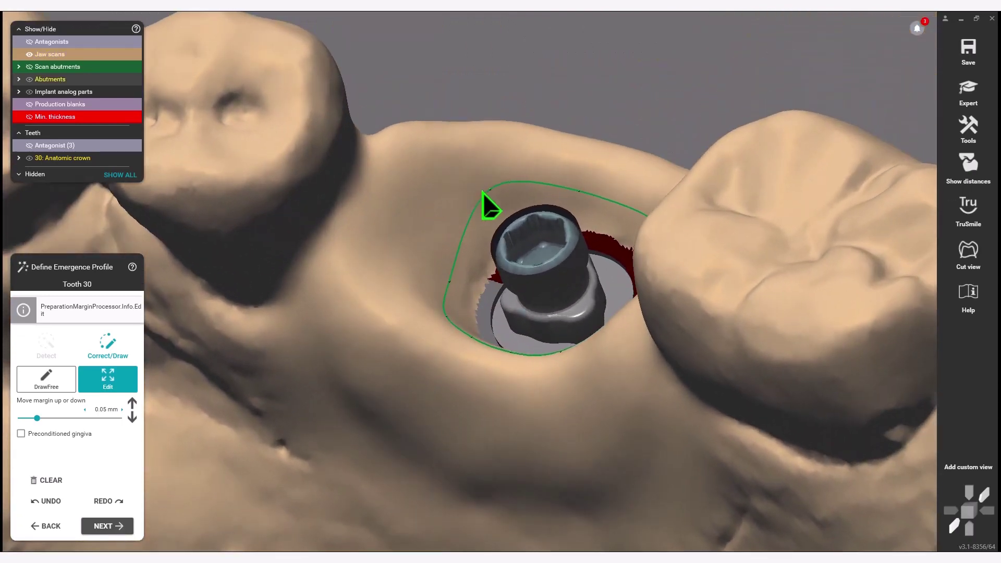
right_drag(495, 202, 475, 199)
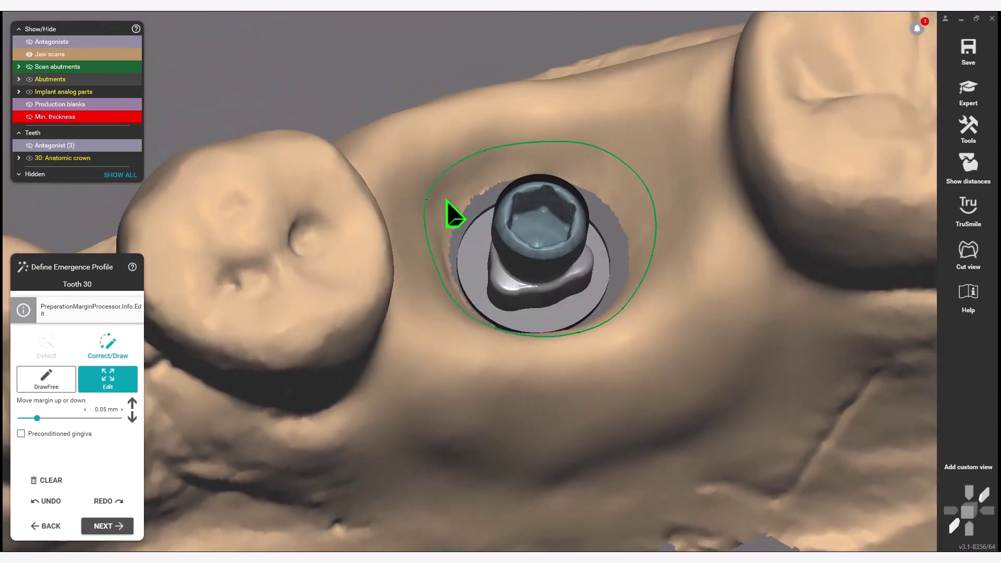
drag(428, 199, 438, 199)
right_drag(547, 254, 549, 253)
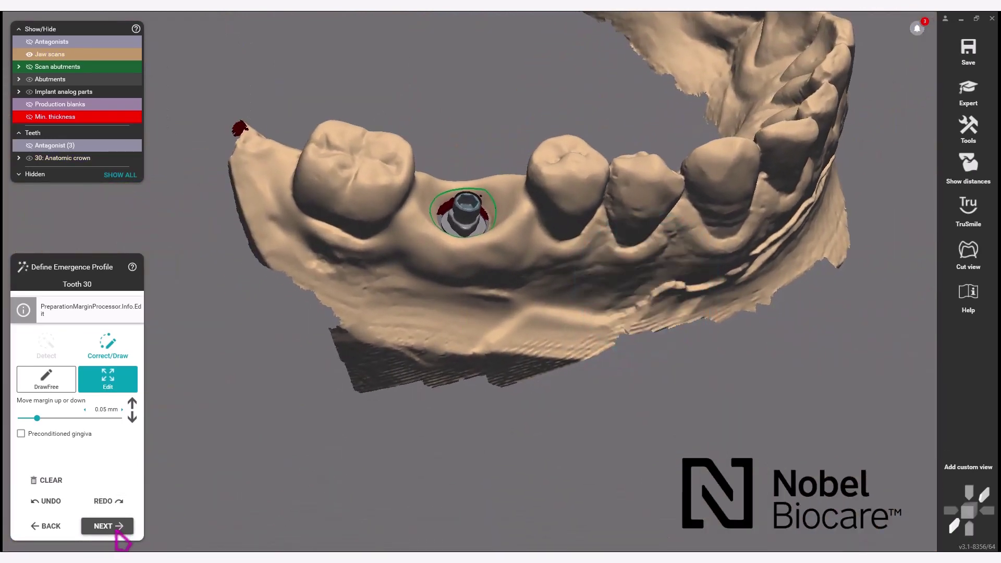
click(116, 531)
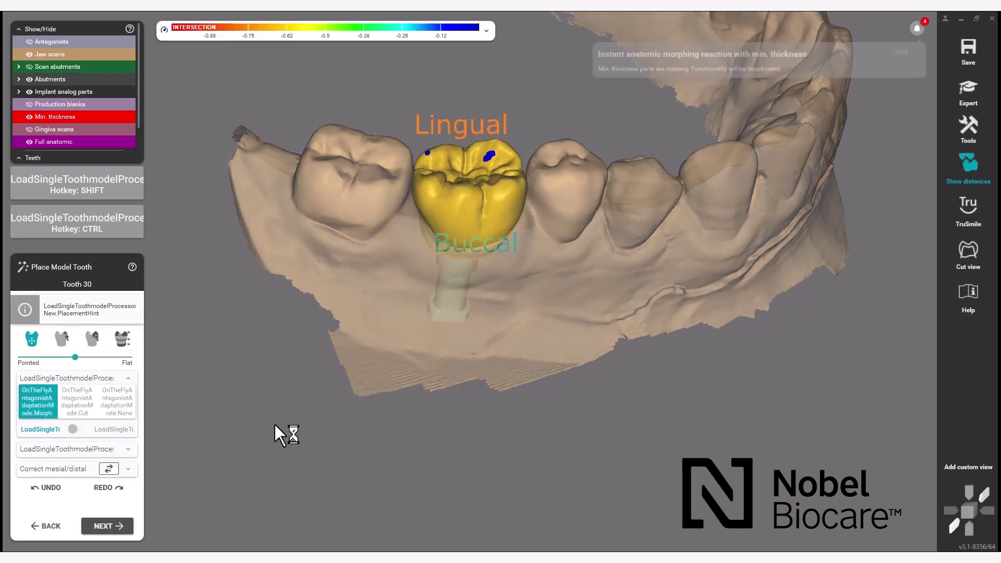
Check the tooth 30 crown against the antagonists, then pull its distal side slightly outward in the last of the four placement modes
click(29, 42)
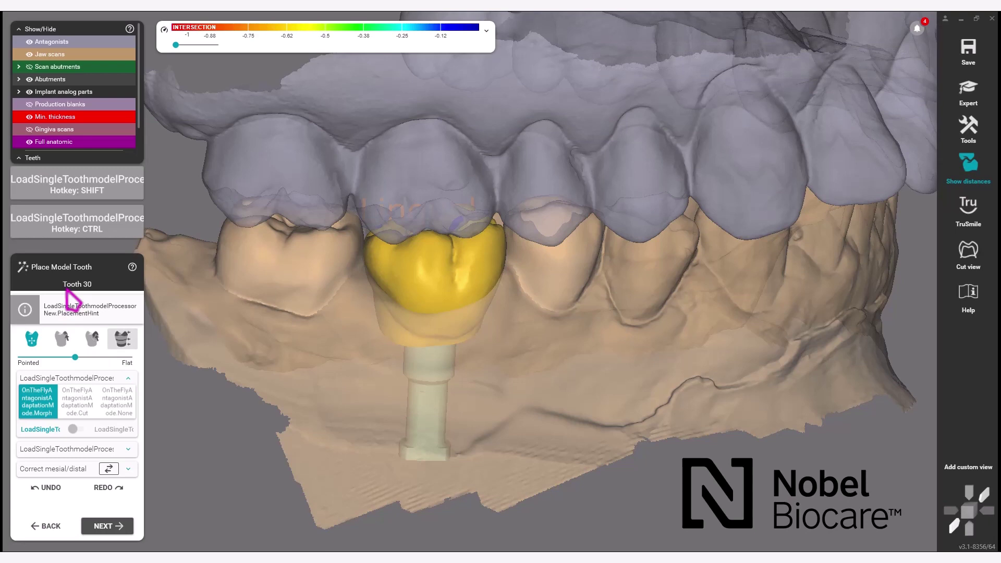
click(29, 43)
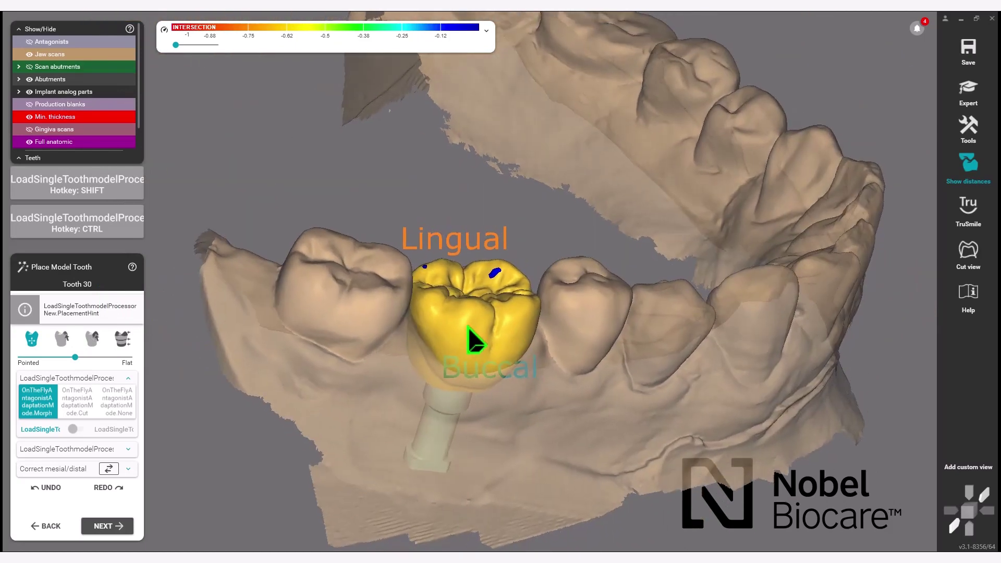
click(62, 340)
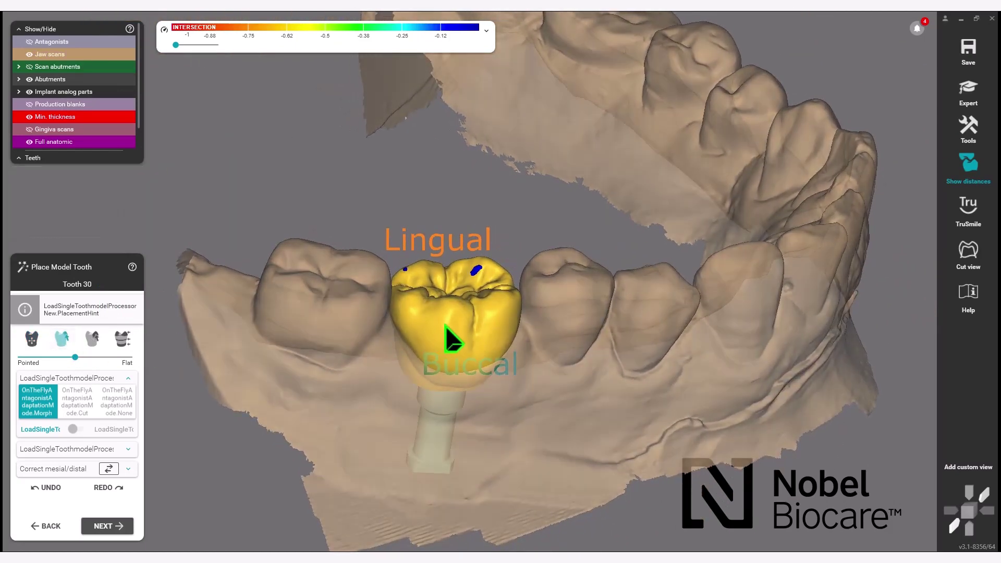
click(93, 340)
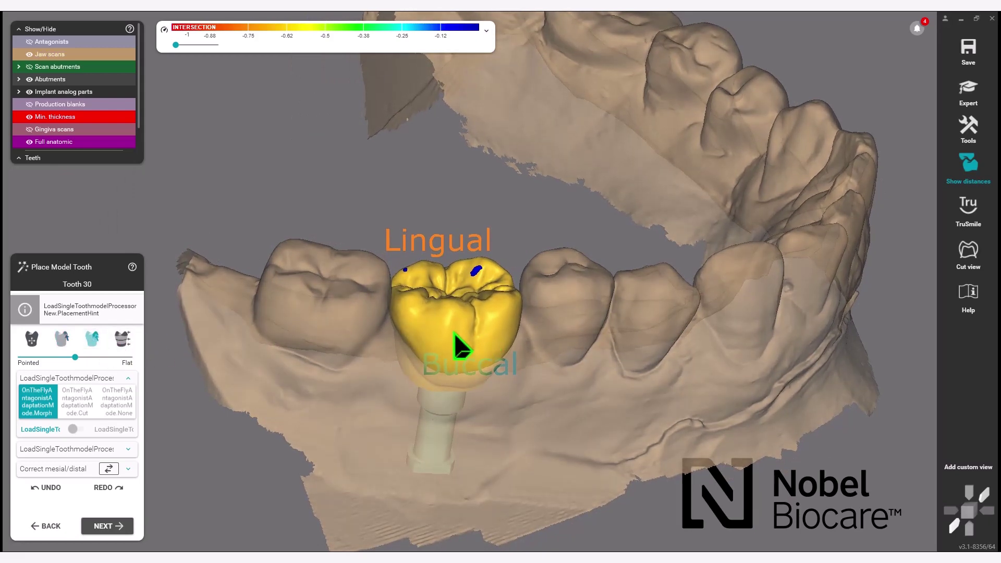
click(123, 339)
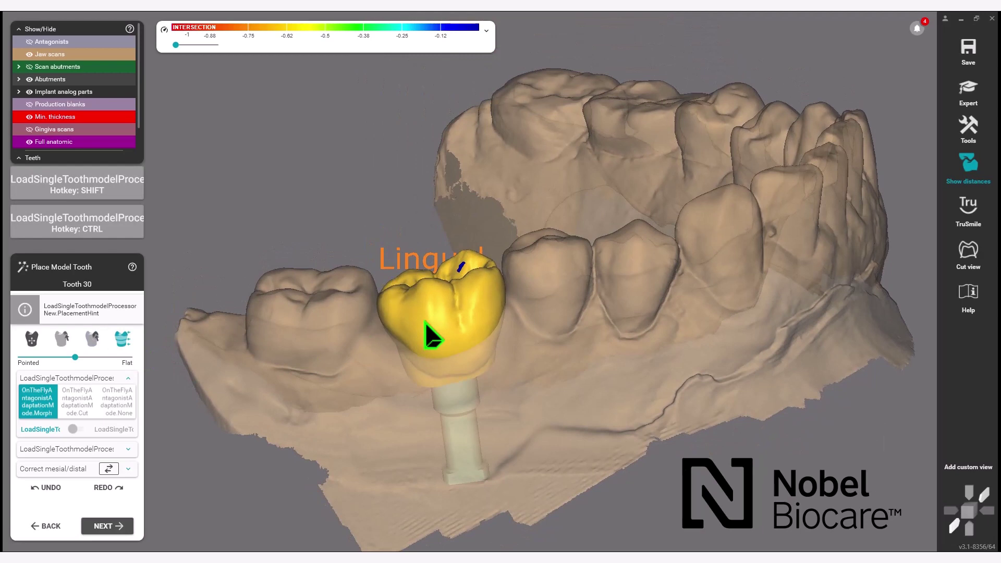
drag(380, 307, 378, 305)
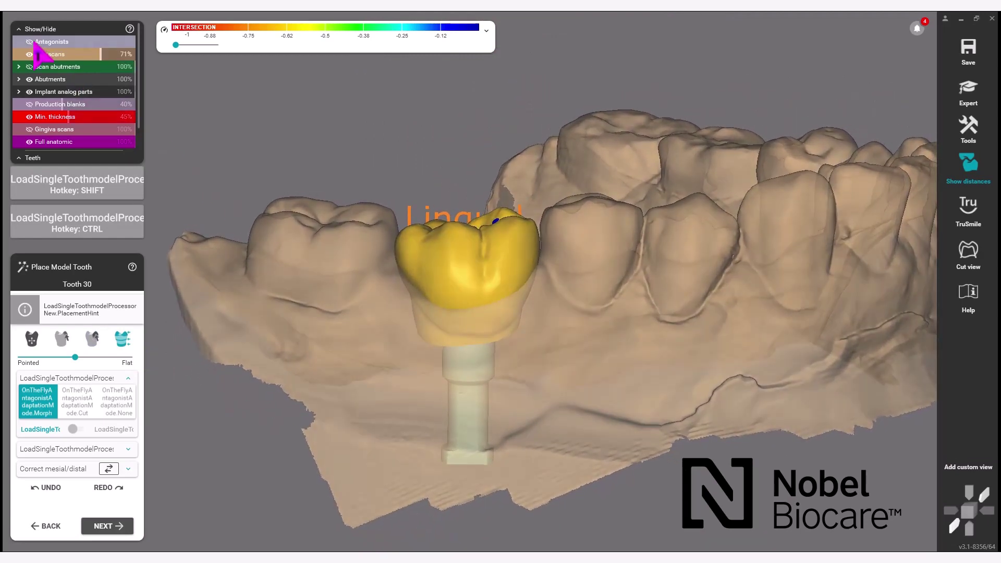
Recheck the crown against the antagonists, set its occlusal surface to fully flat and raise its lingual cusps slightly
click(34, 43)
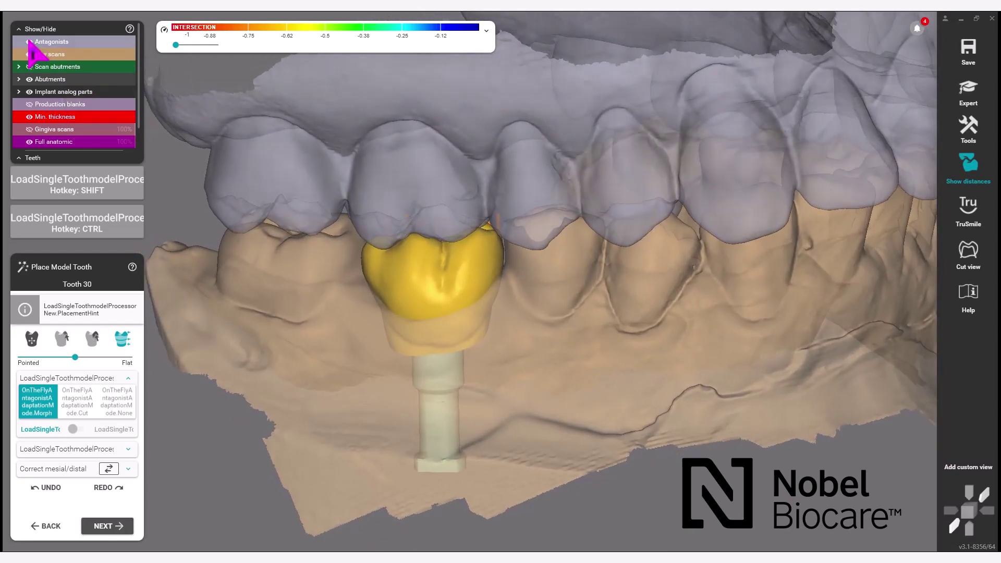
click(29, 42)
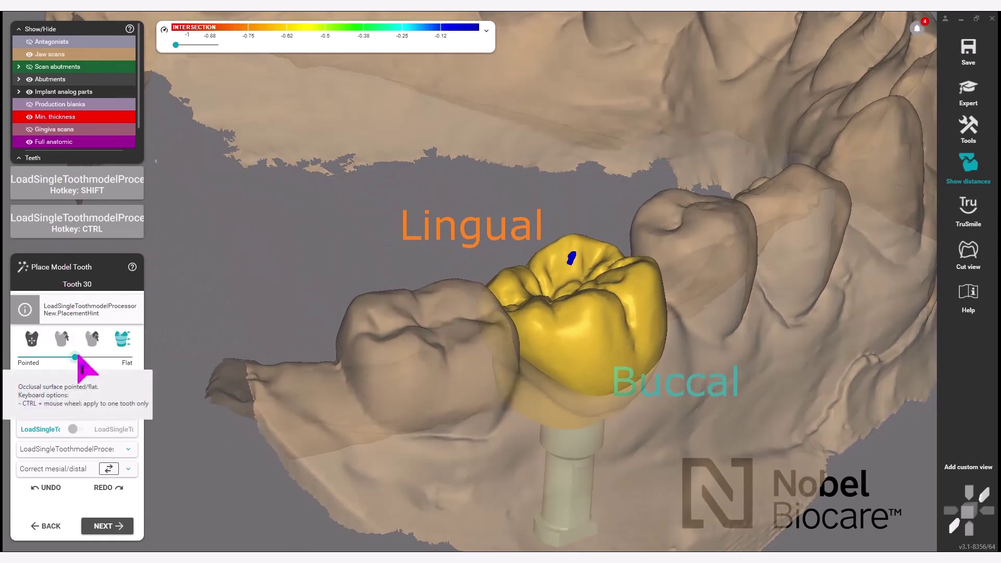
drag(76, 357, 105, 357)
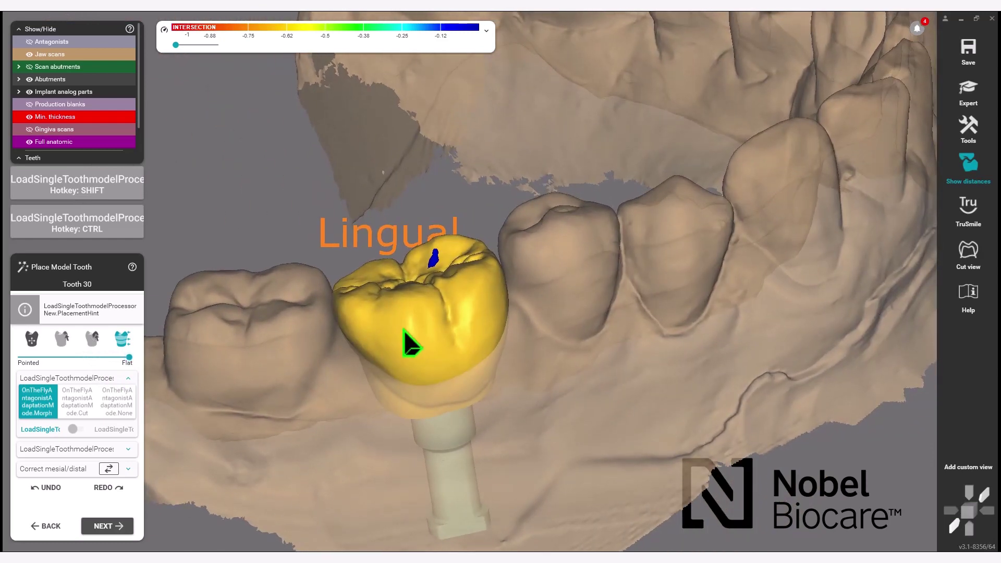
drag(404, 329, 405, 321)
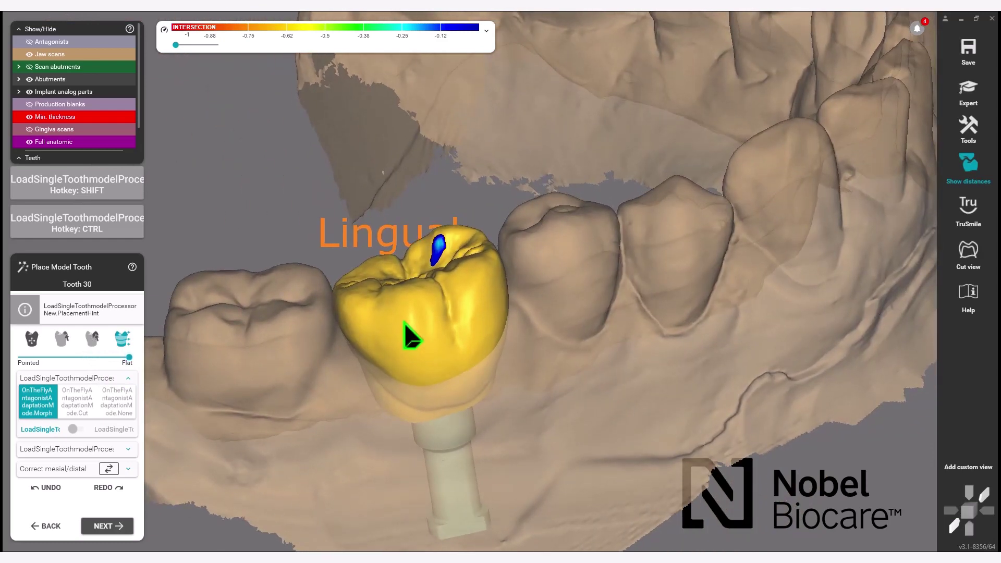
Show the antagonists to inspect the bite, then accept the crown placement and continue to the abutment bottoms
right_drag(405, 321, 467, 327)
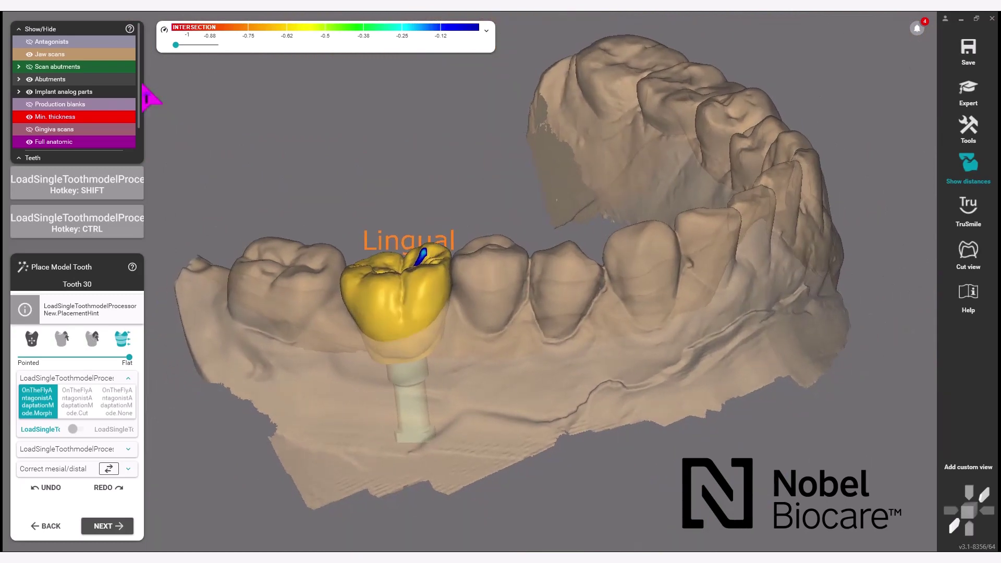
click(29, 42)
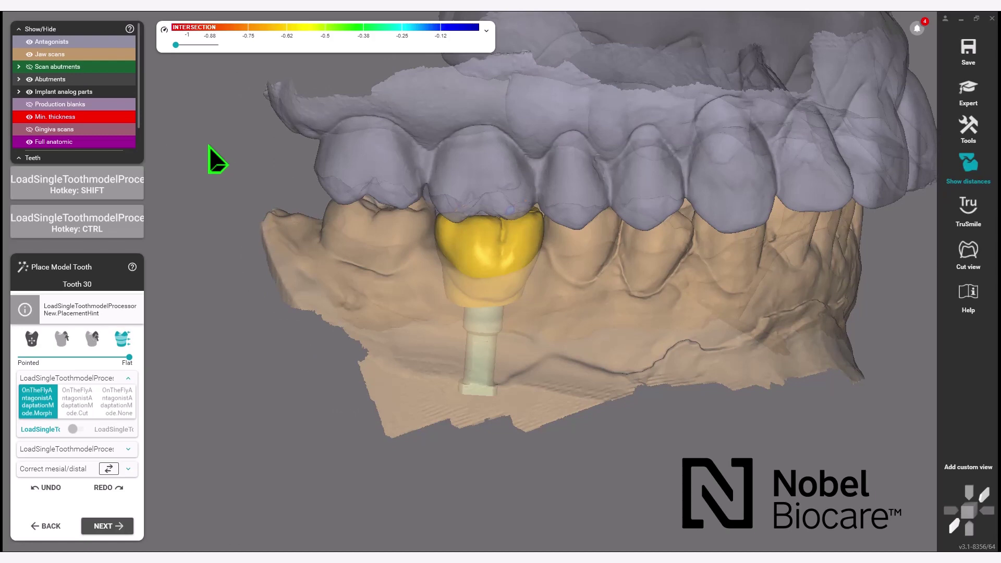
click(119, 532)
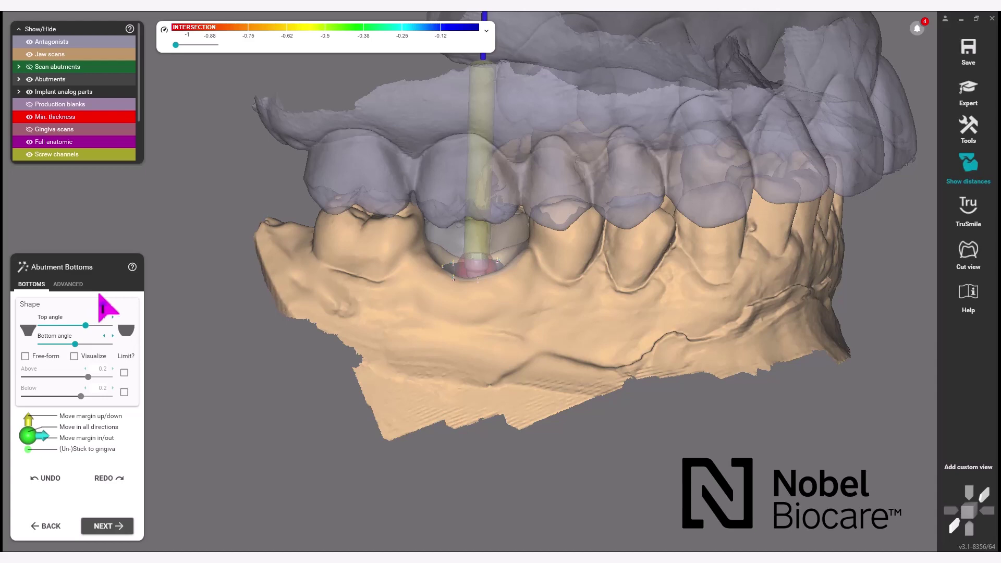
Set the jaw scans to 50% opacity, then raise the abutment bottom's top angle and lower its bottom angle
scroll(465, 318, down, 3)
right_drag(465, 305, 464, 317)
scroll(447, 310, up, 3)
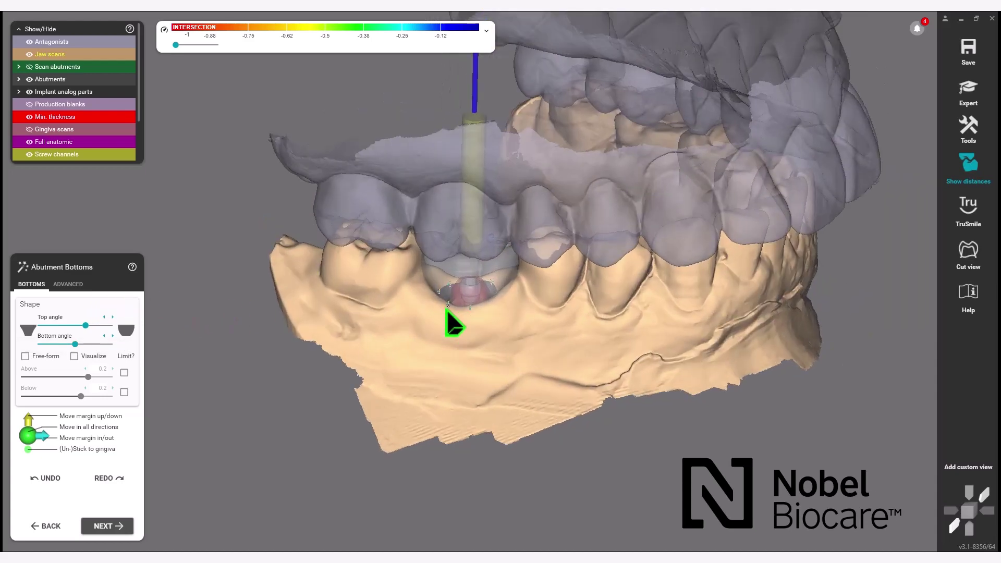
click(55, 55)
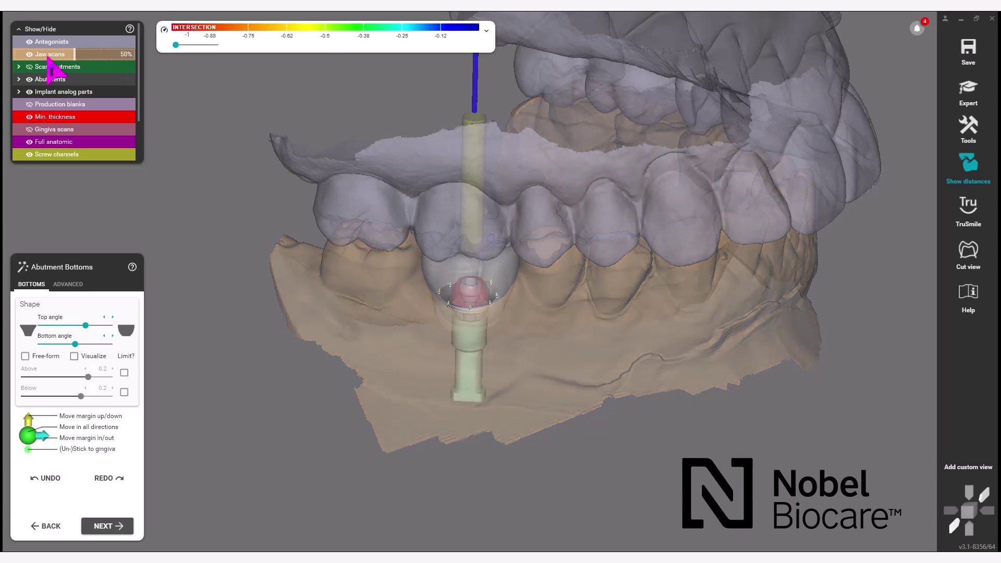
scroll(209, 193, up, 10)
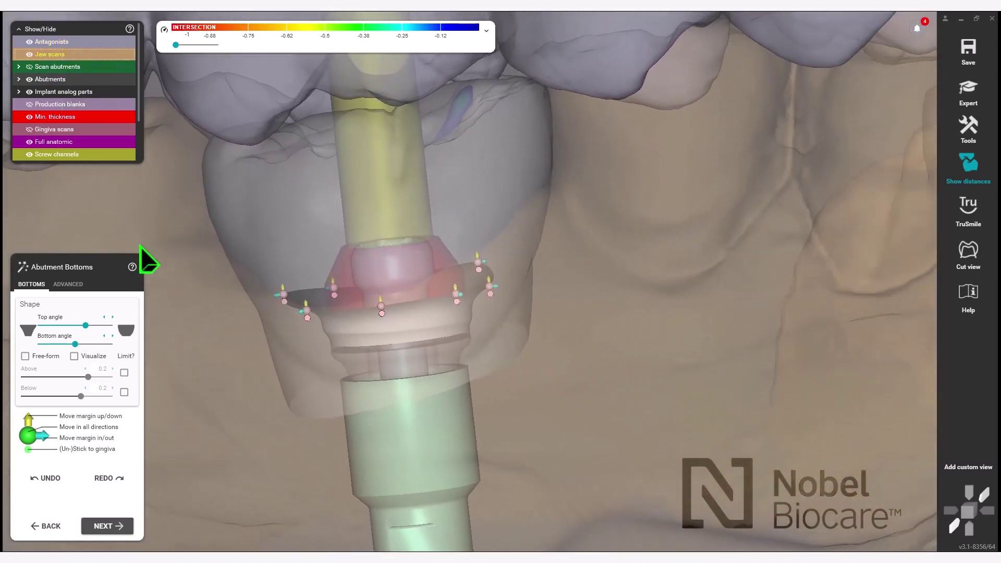
drag(75, 344, 94, 327)
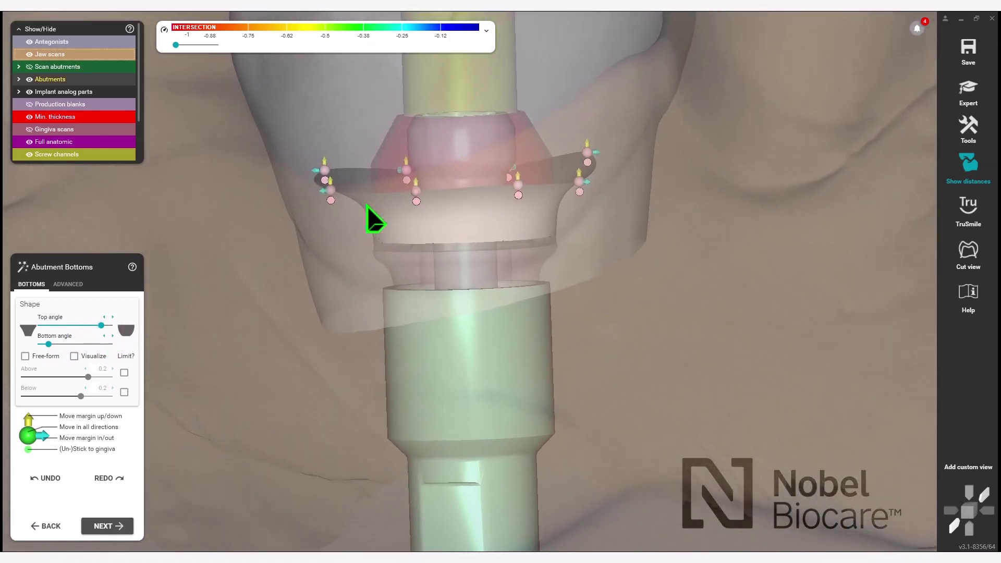
Shift the distobuccal margin point of the abutment bottom slightly inward and upward
scroll(367, 206, up, 3)
scroll(400, 180, up, 2)
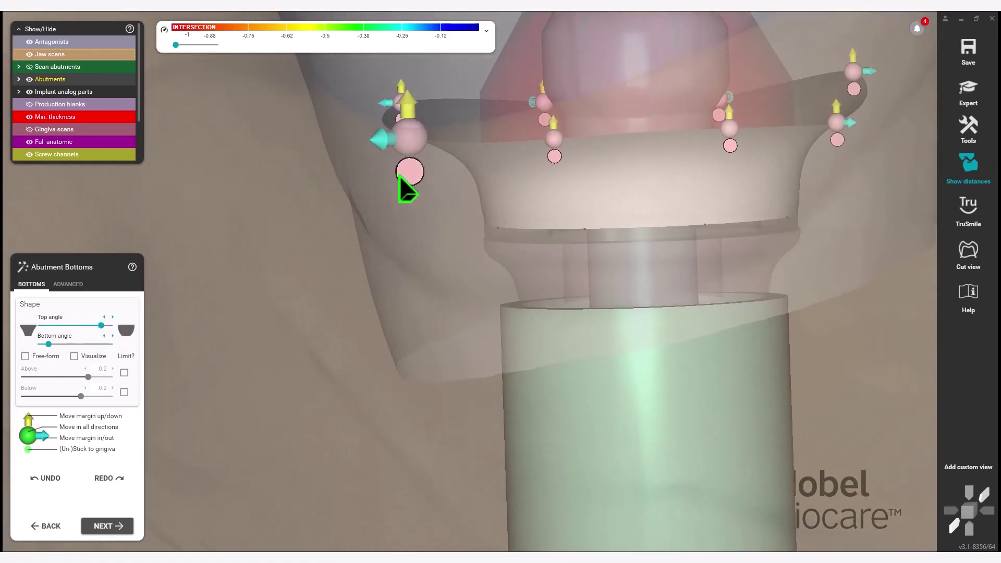
drag(414, 139, 414, 140)
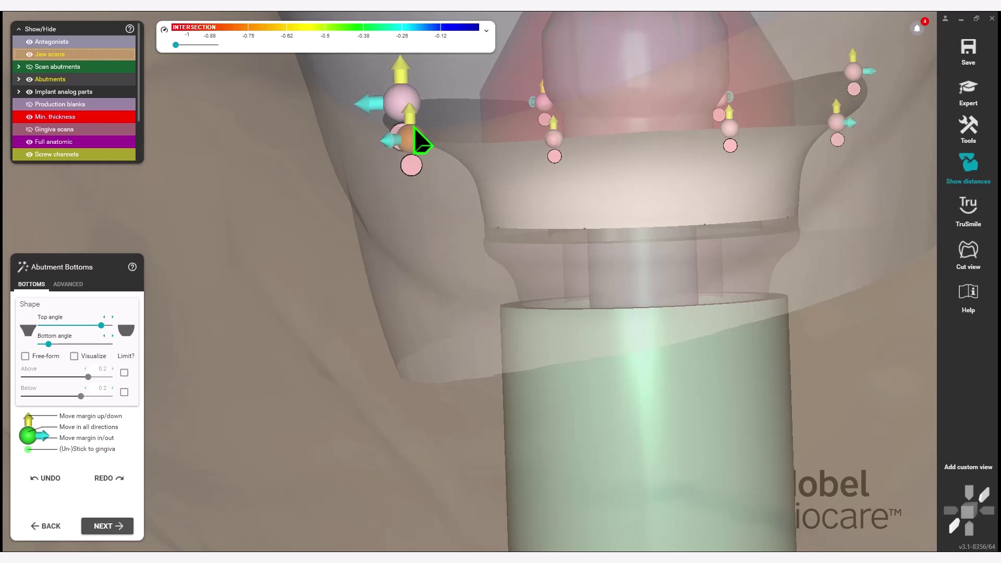
middle_click(415, 128)
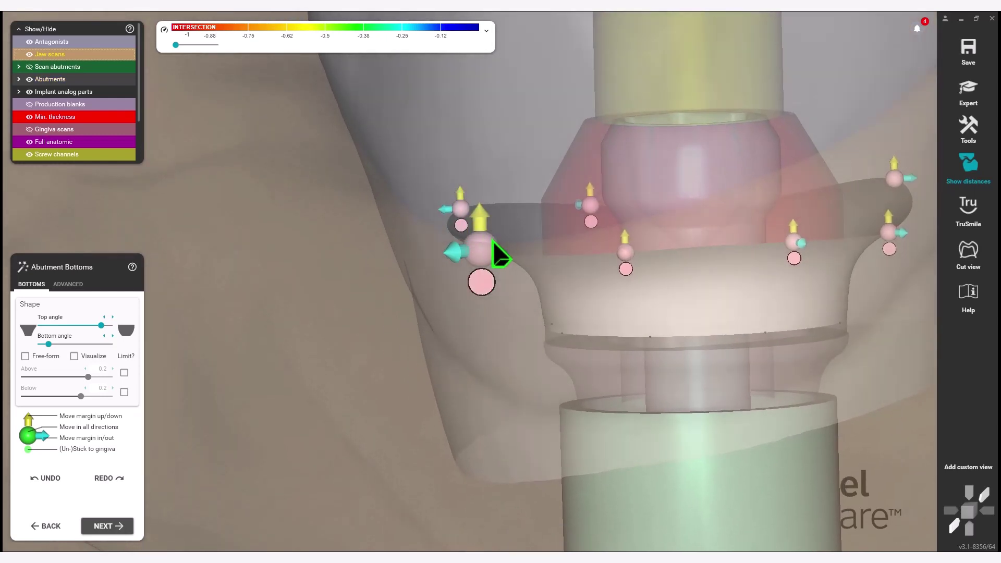
drag(488, 233, 530, 205)
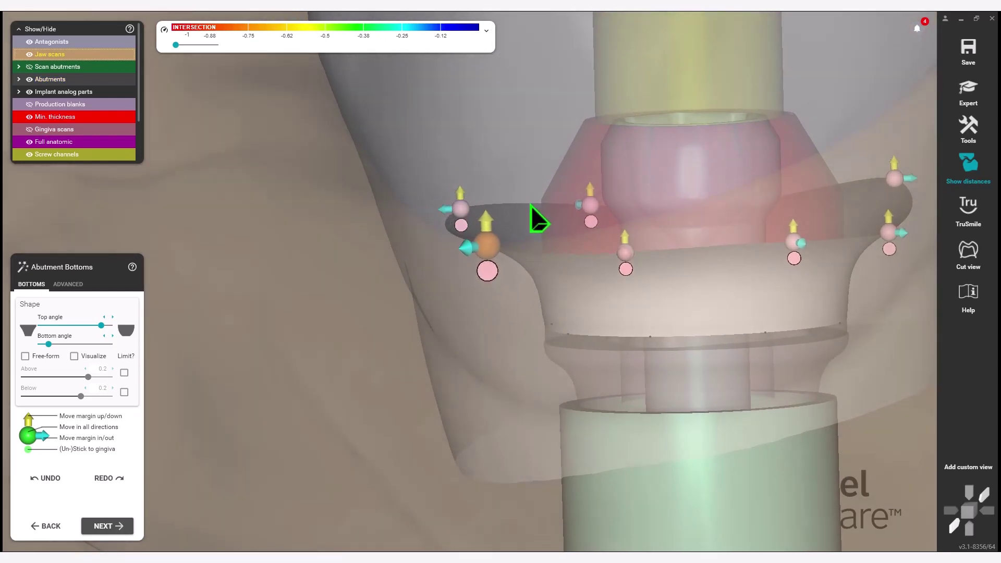
Toggle the distobuccal margin point's gingiva sticking, then raise the point slightly to refine the abutment bottom's margin
click(490, 279)
right_drag(490, 281, 493, 279)
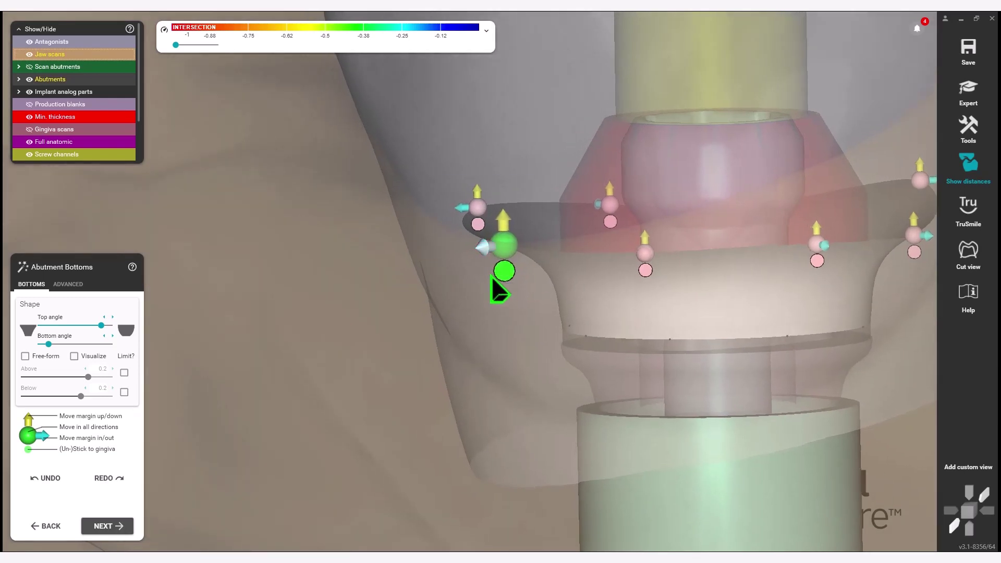
drag(506, 246, 529, 227)
drag(508, 239, 496, 244)
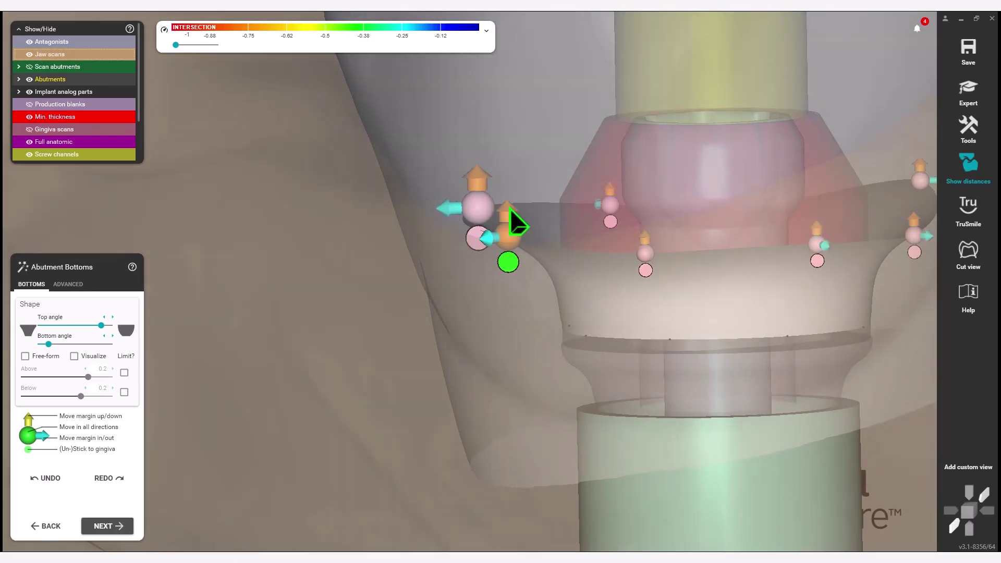
right_drag(516, 221, 474, 300)
scroll(511, 236, down, 3)
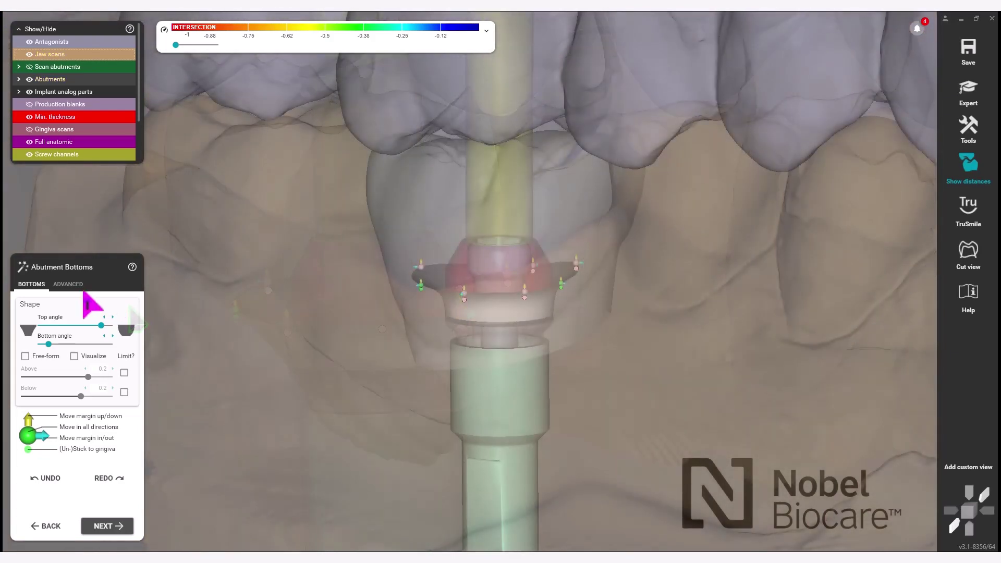
Hide the antagonists and angulate the screw channel in Clickable mode by picking exit points on the crown's occlusal surface
click(68, 286)
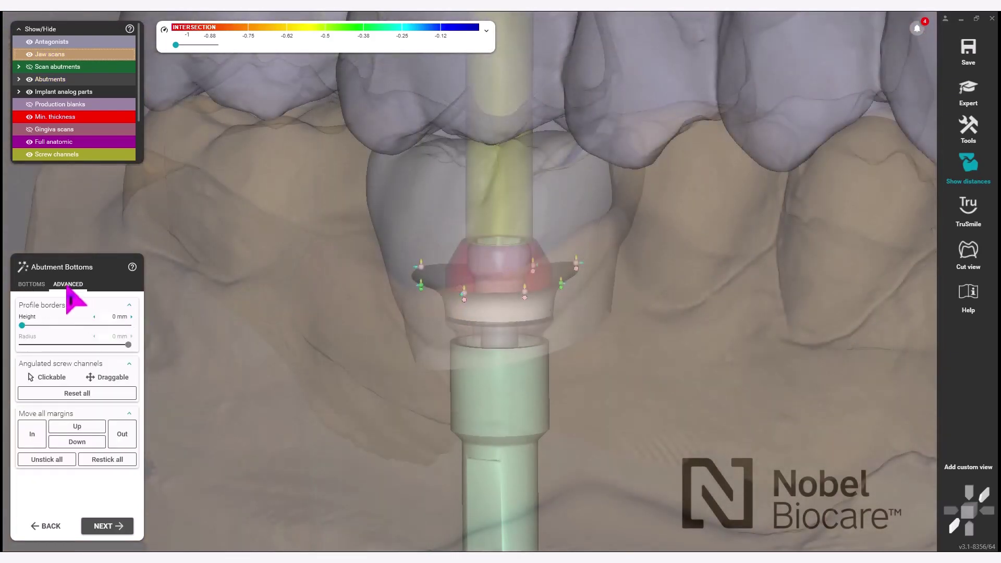
click(87, 376)
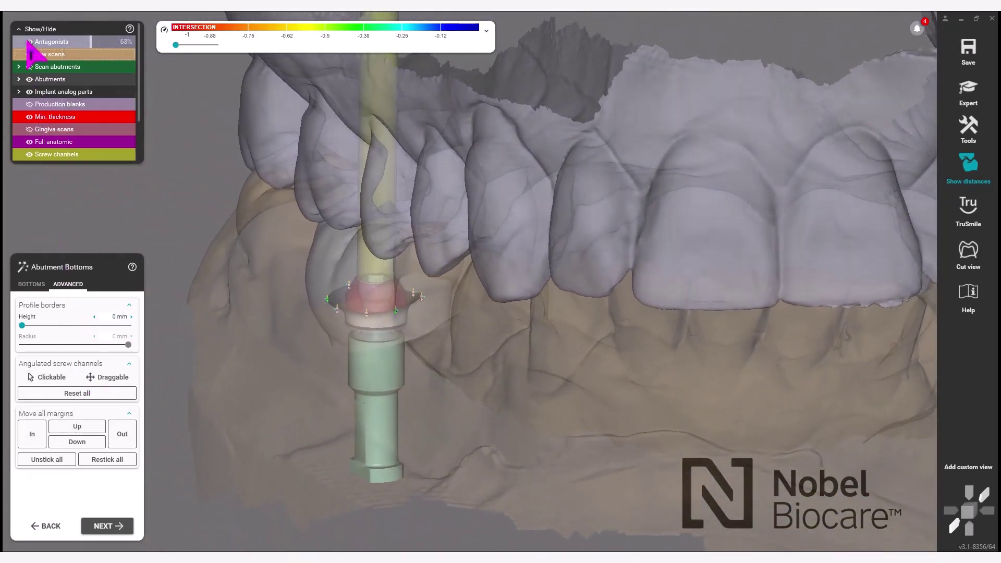
click(29, 41)
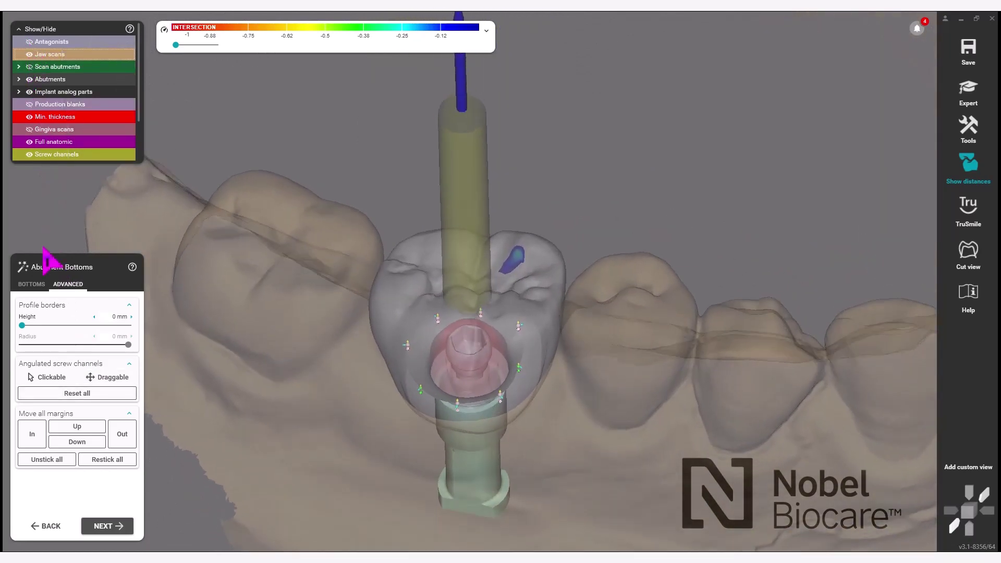
click(53, 377)
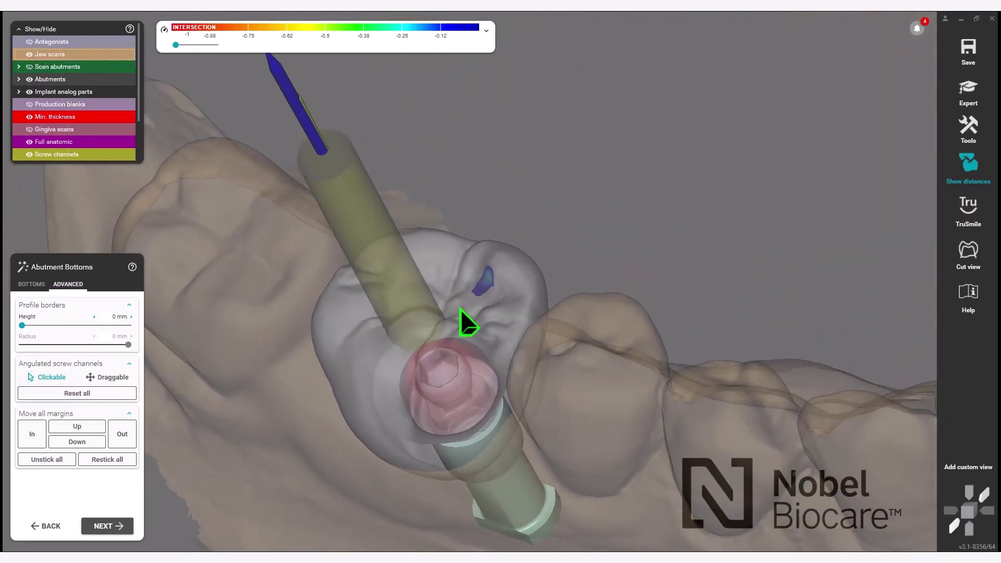
click(459, 307)
click(414, 313)
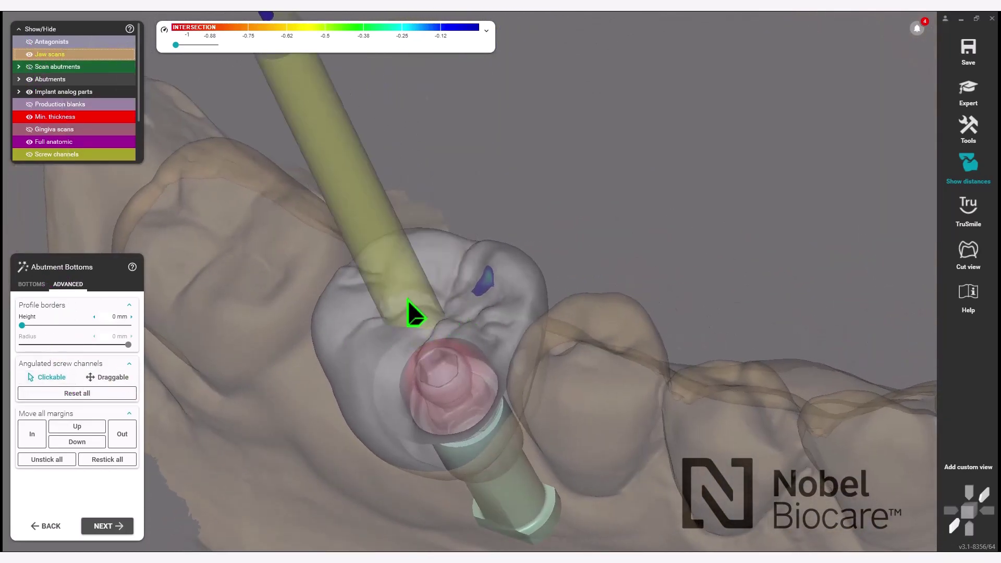
click(440, 324)
Adjust the screw channel's direction in Draggable mode to an 11° angulation, then continue to free-forming
click(106, 378)
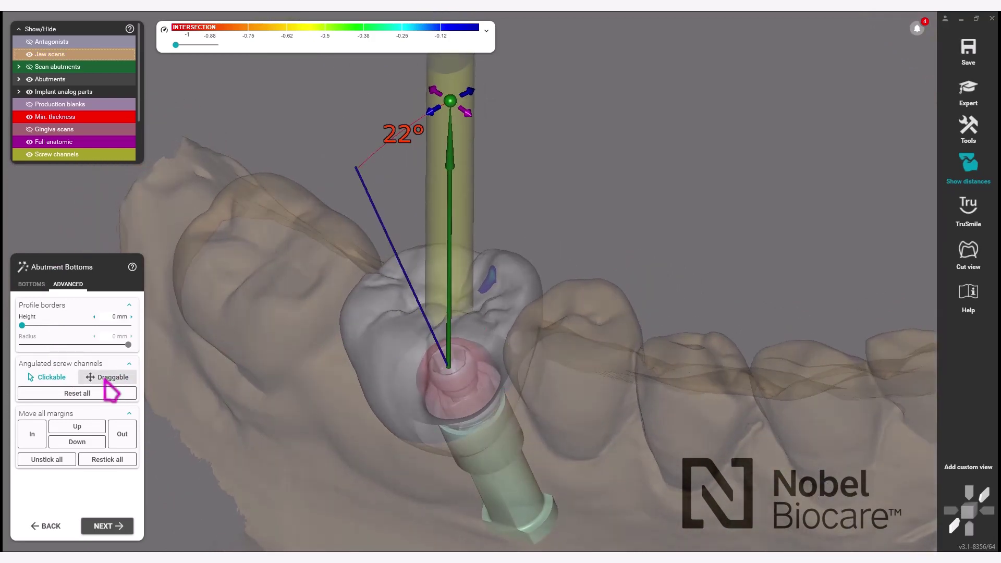
drag(480, 156, 457, 156)
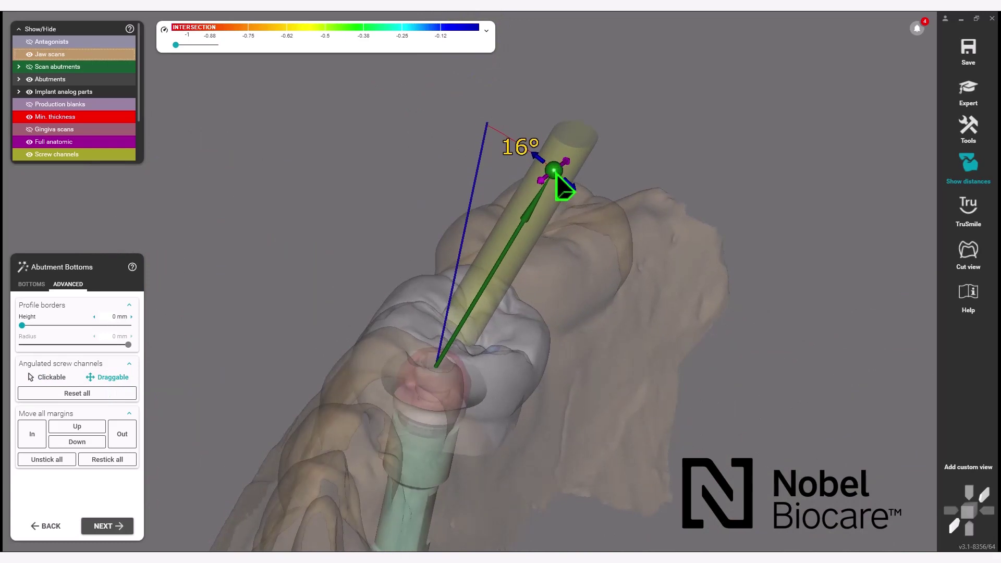
drag(556, 176, 557, 111)
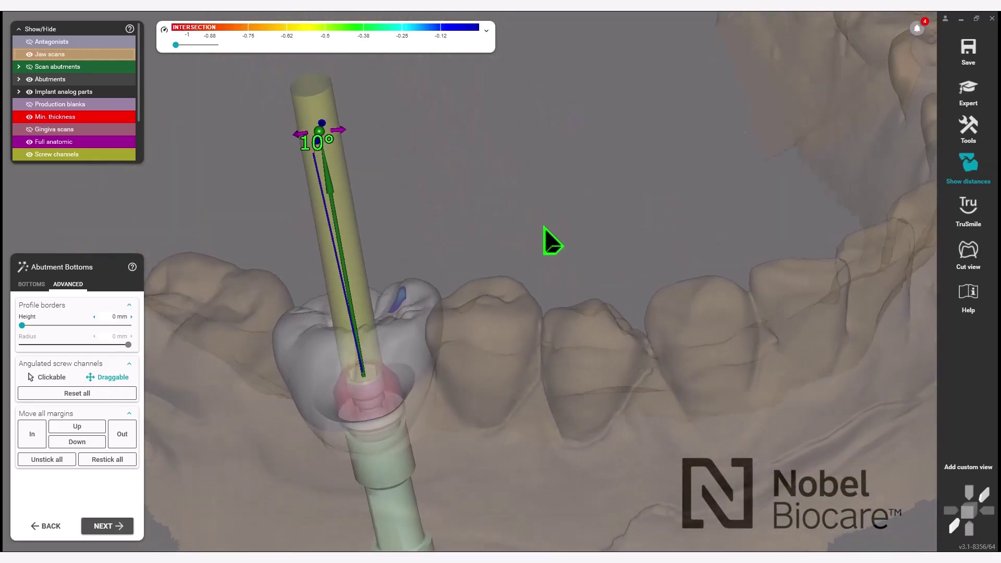
drag(362, 134, 364, 130)
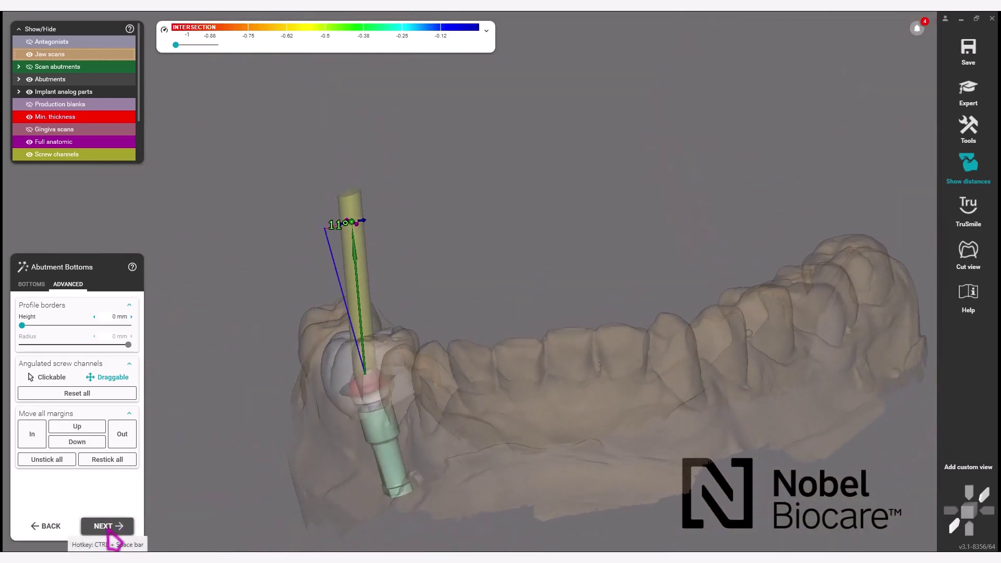
click(108, 527)
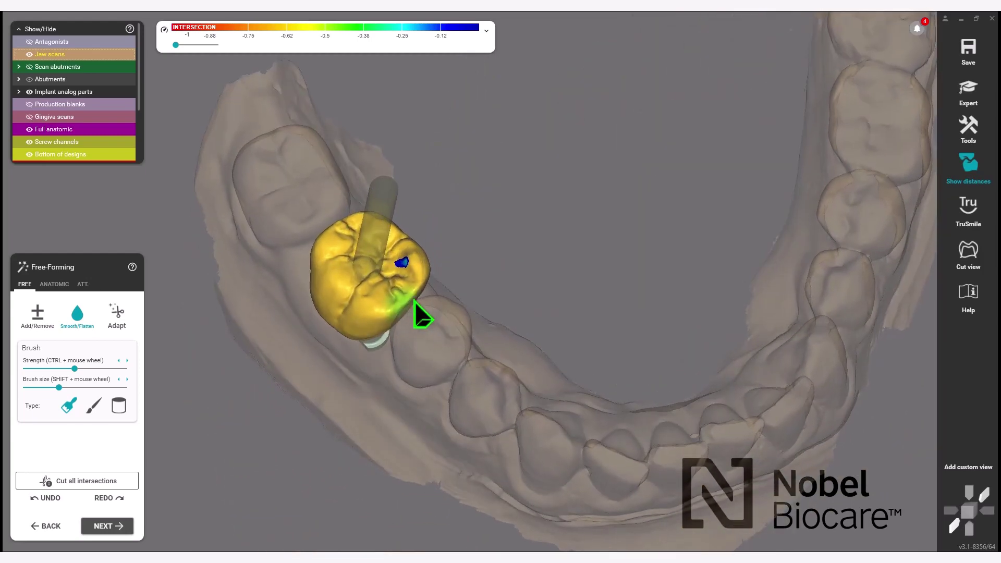
Show the antagonists, then add or remove material on the crown's buccal side and smooth it down to the emergence profile
click(30, 41)
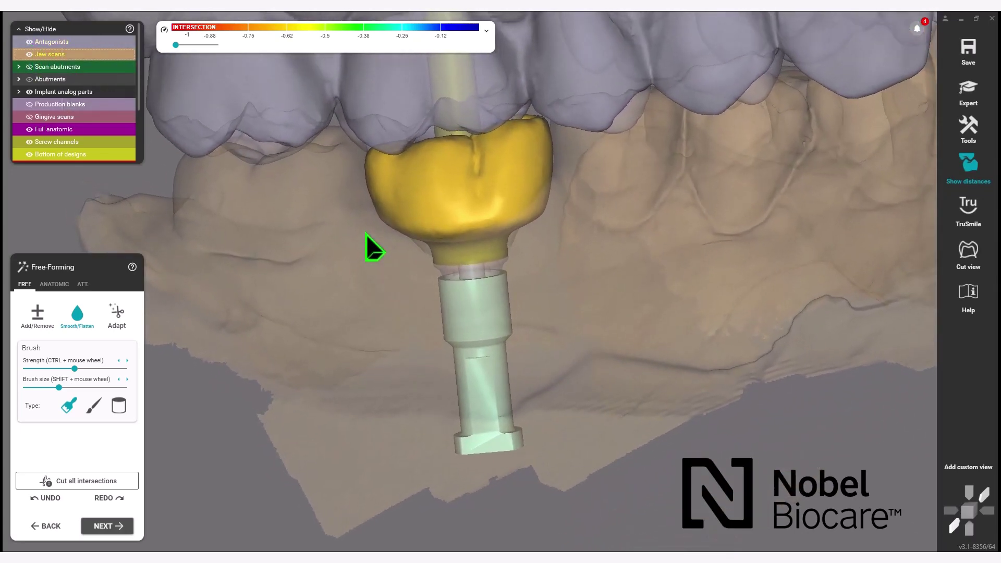
click(38, 315)
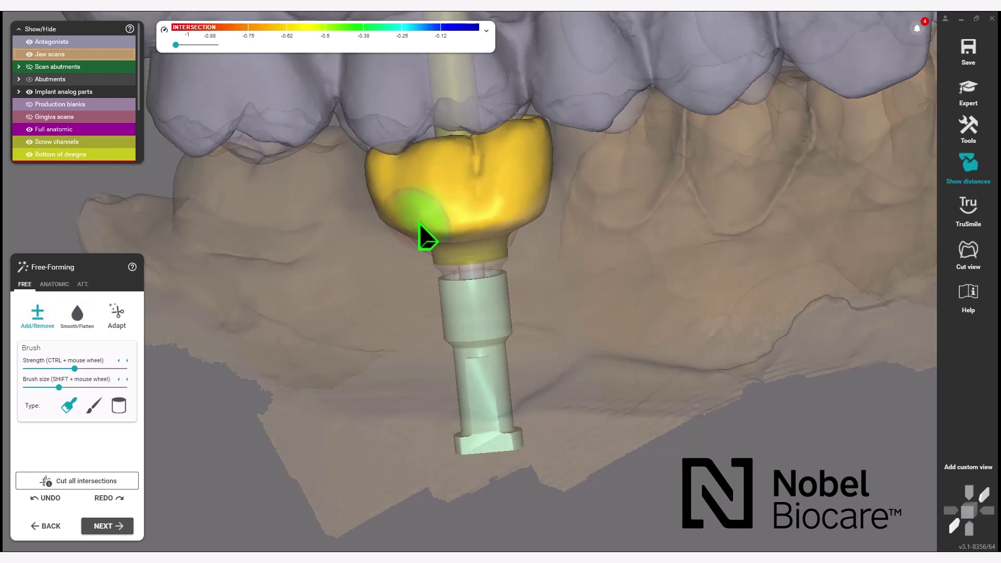
shift+click(465, 225)
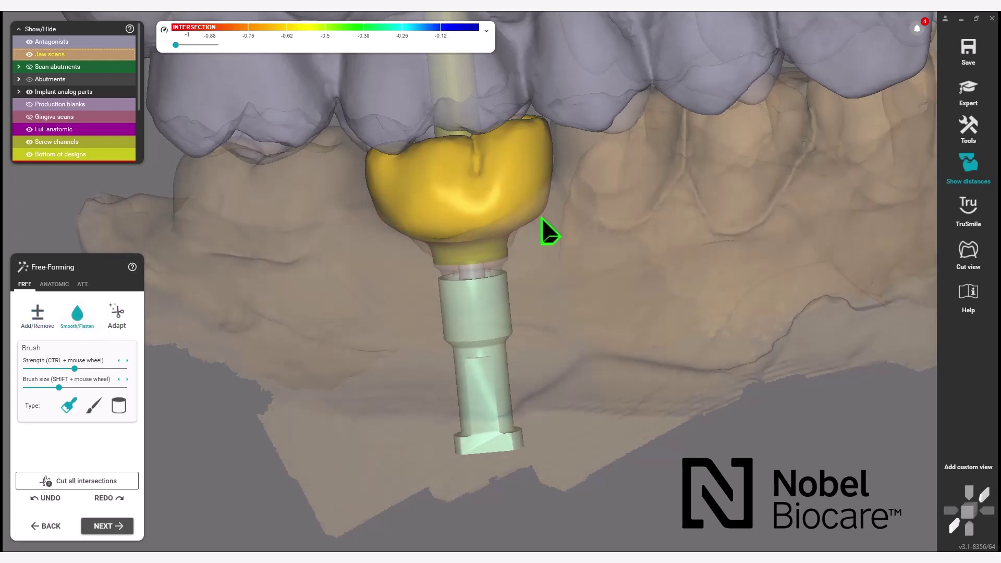
right_drag(543, 219, 532, 318)
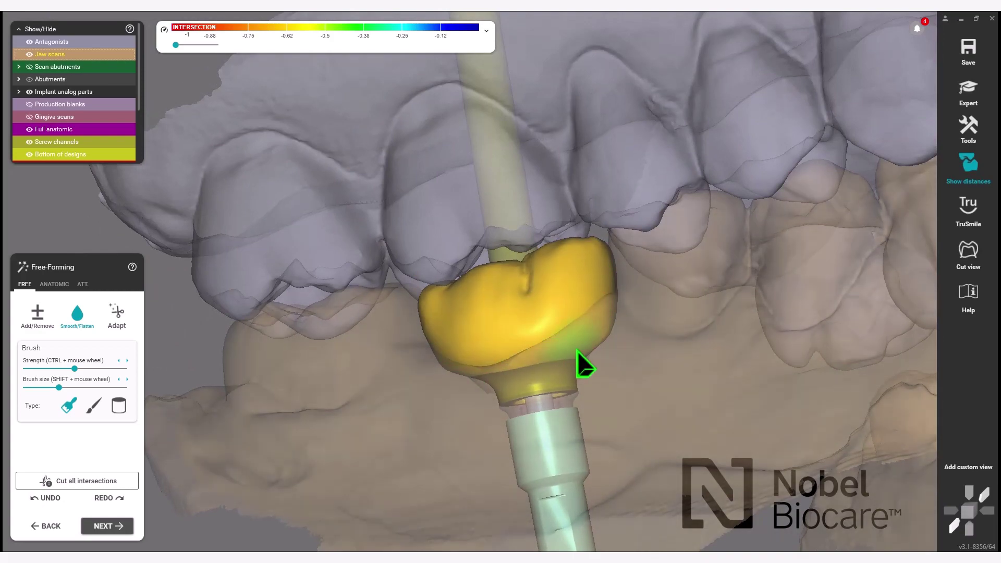
mouse_move(576, 350)
right_down()
mouse_move(757, 284)
mouse_move(726, 252)
mouse_move(340, 312)
mouse_move(356, 337)
right_up()
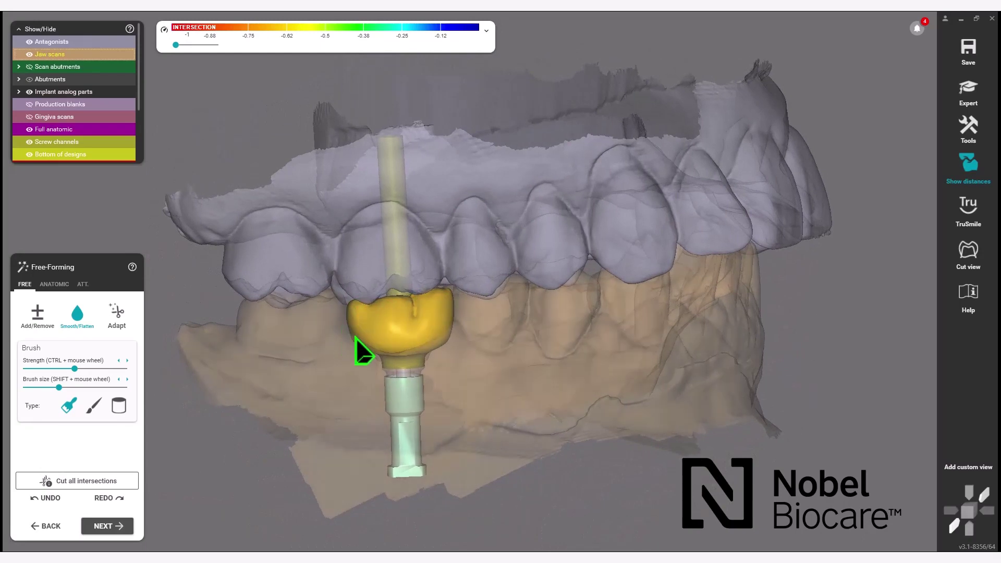
scroll(458, 351, down, 1)
scroll(452, 350, up, 3)
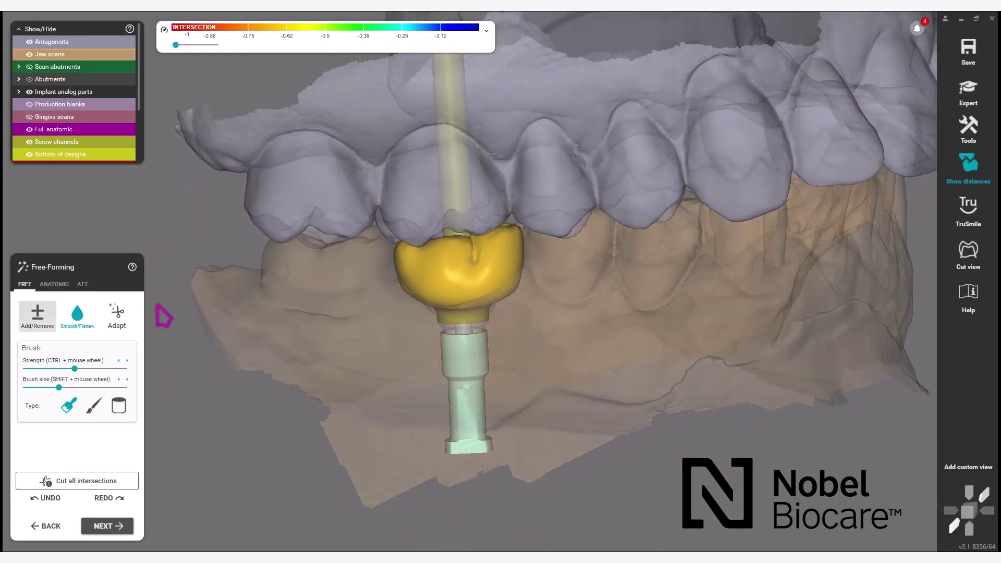
Reshape the crown against the antagonists with the anatomic Ridge preset and the Tooth parts preset
click(48, 291)
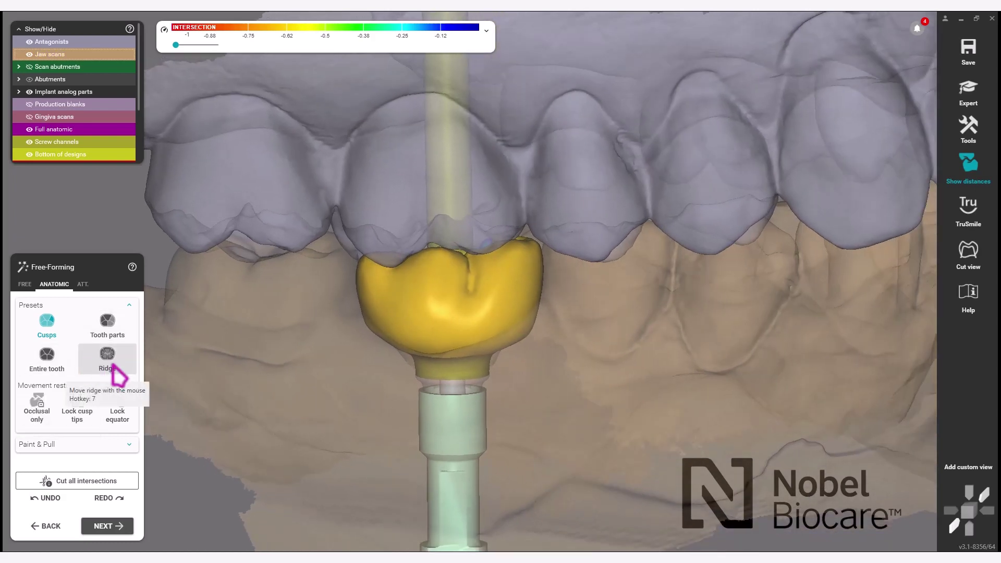
click(108, 355)
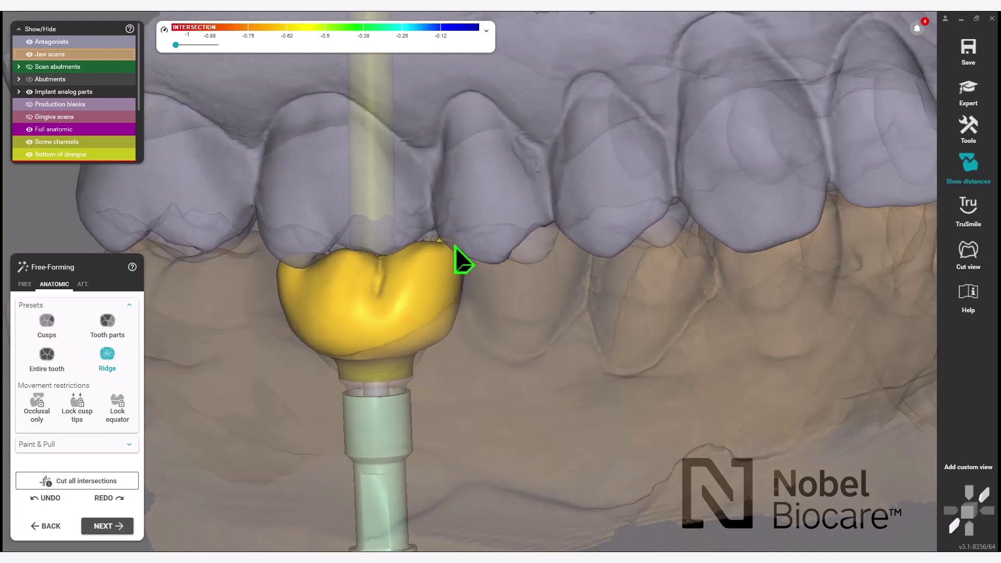
right_drag(455, 245, 455, 245)
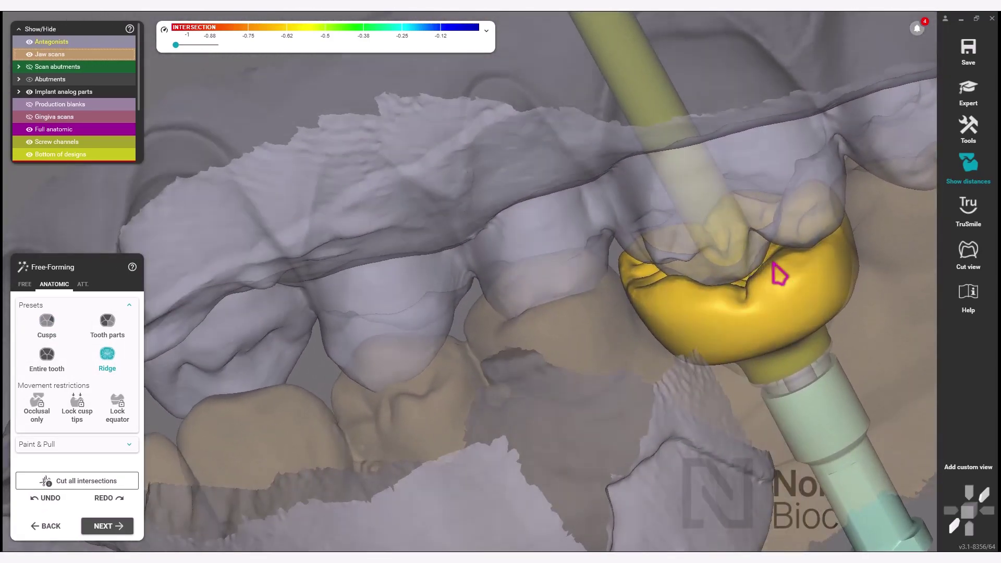
click(114, 322)
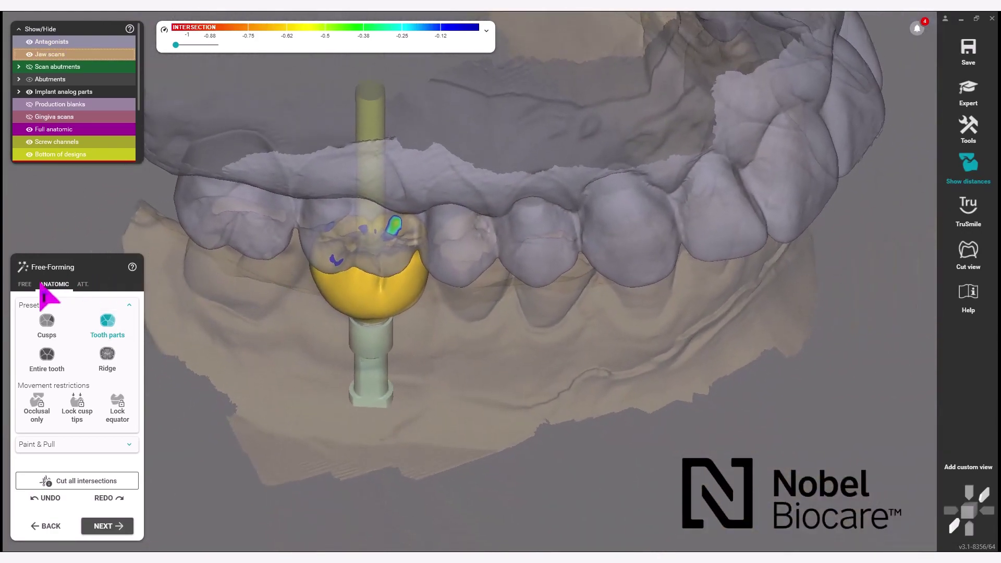
Hide the antagonists and smooth the crown's occlusal grooves with the fine brush at a higher strength and medium size
click(24, 286)
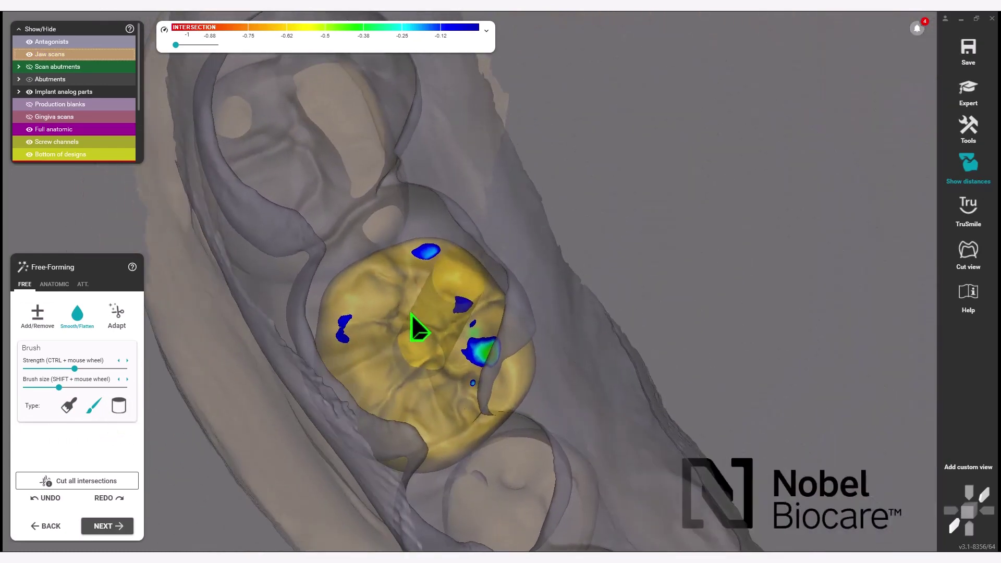
click(29, 42)
ctrl+scroll(404, 316, up, 2)
shift+scroll(404, 315, down, 3)
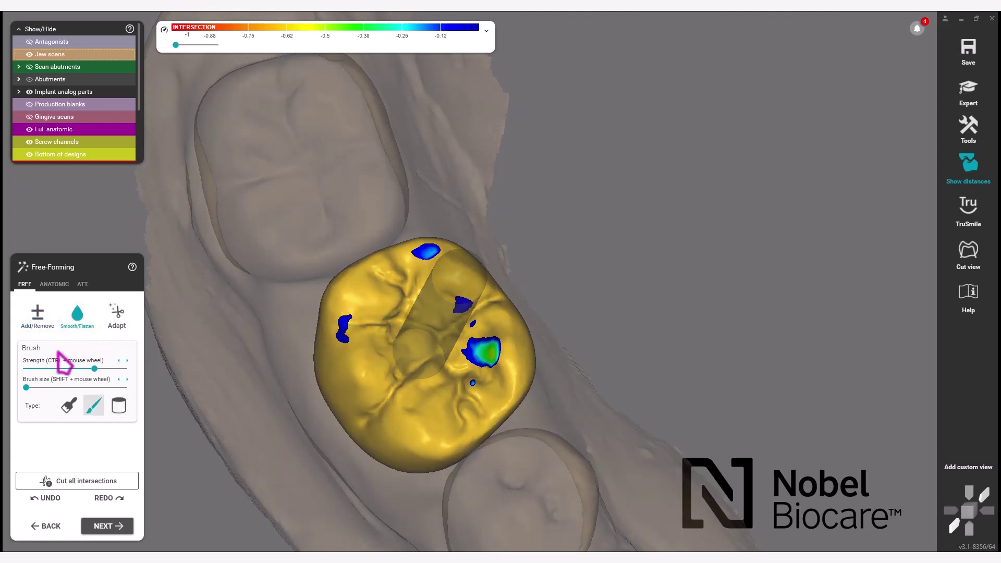
drag(26, 387, 61, 388)
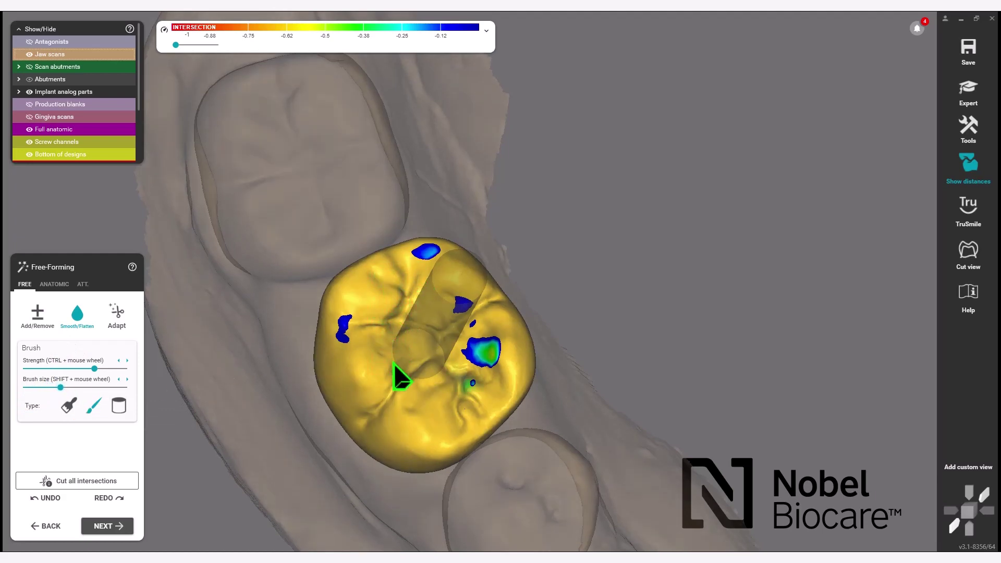
right_drag(384, 382, 358, 429)
scroll(359, 430, down, 3)
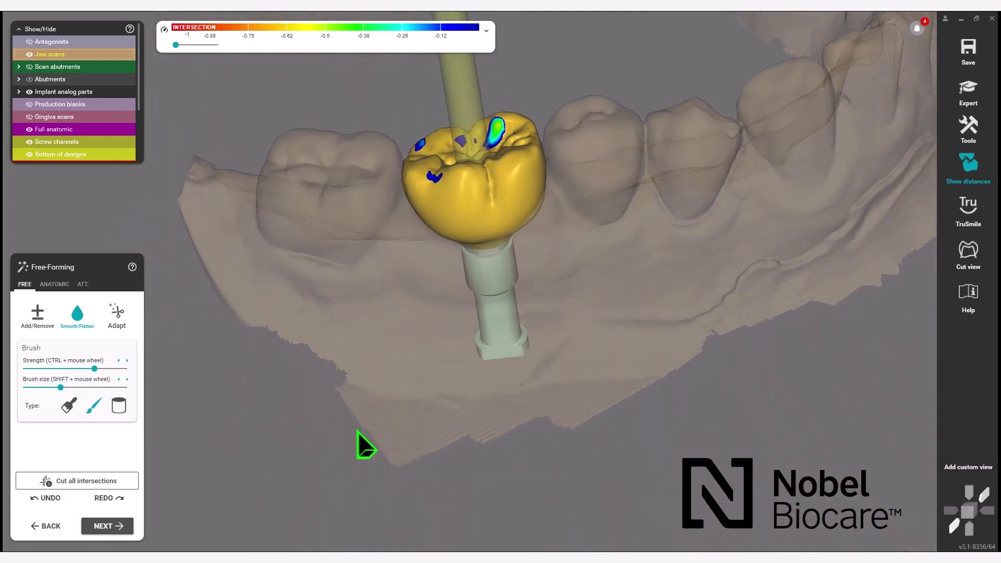
Adapt the crown by cutting all intersections at 0.1 mm static occlusion and 0 mm approximal distance
click(121, 324)
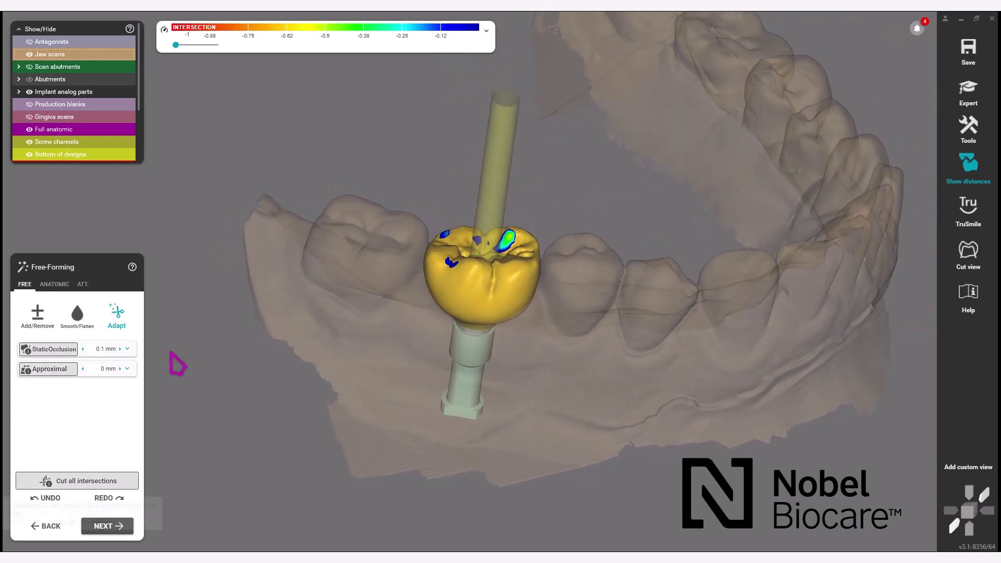
click(70, 479)
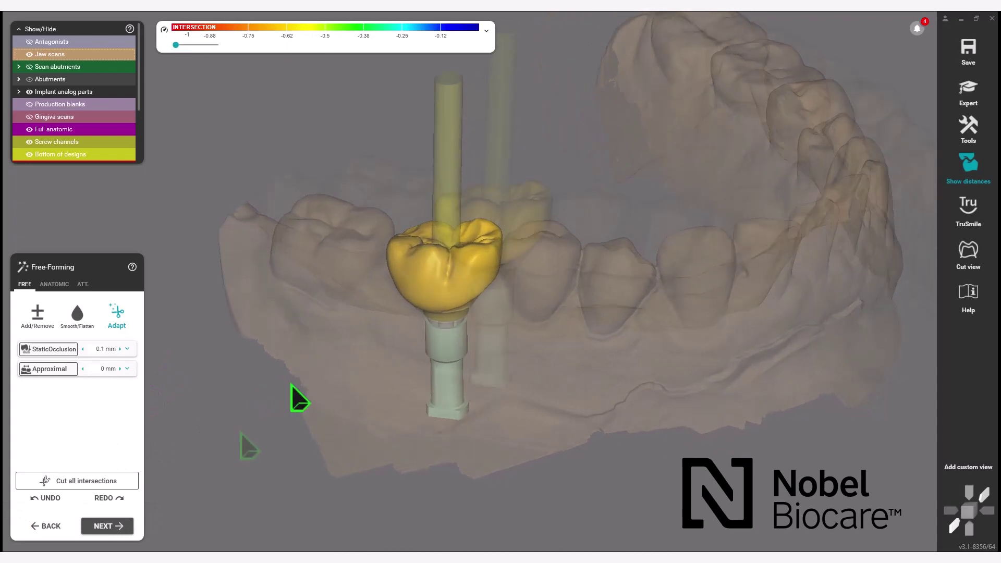
Hide the jaw scans and smooth the crown's sides down to the emergence profile, enlarging the smoothing brush to its maximum size
click(29, 54)
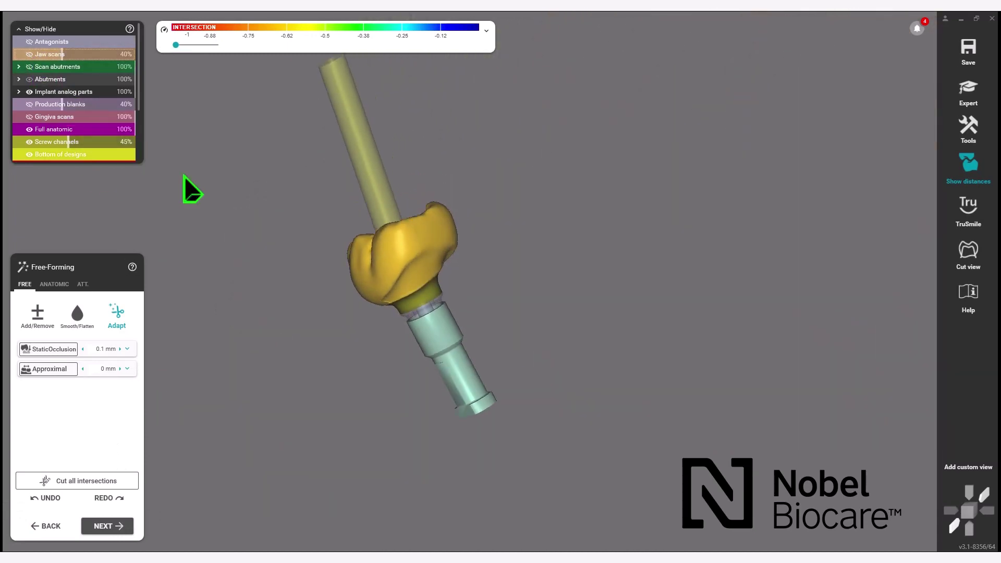
right_drag(401, 342, 528, 319)
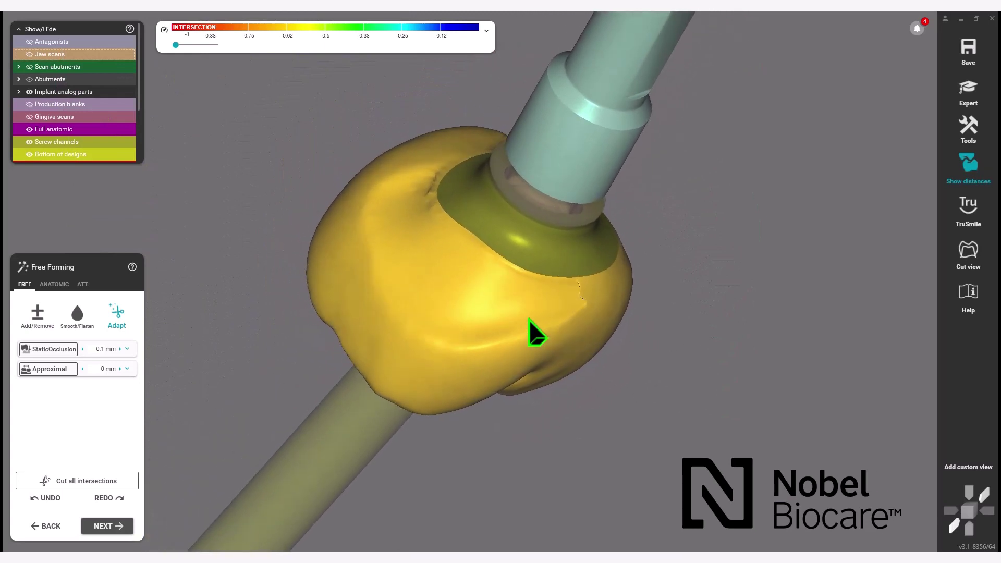
click(77, 312)
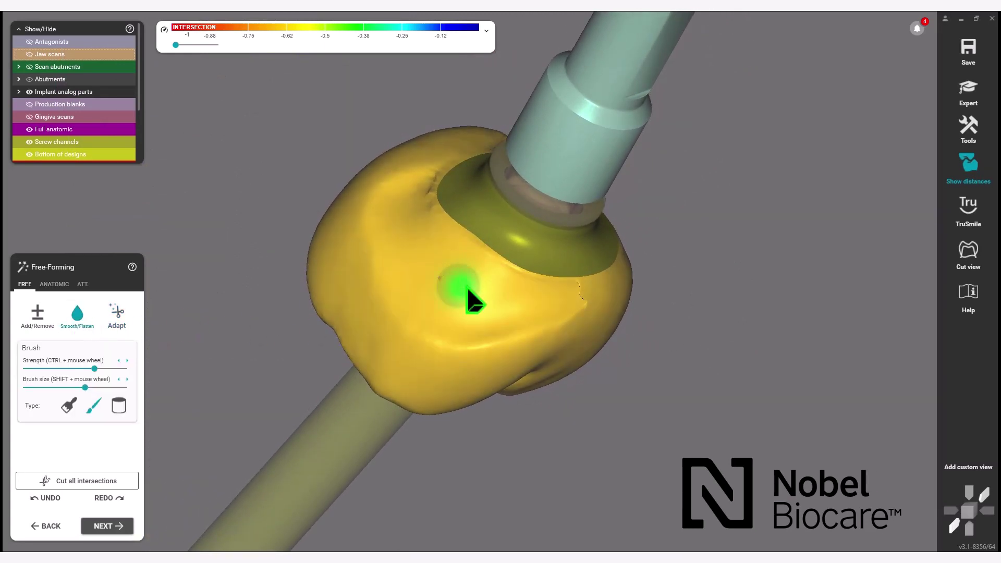
mouse_move(518, 279)
mouse_down()
mouse_move(576, 320)
mouse_move(451, 358)
mouse_move(389, 283)
mouse_move(521, 362)
mouse_move(449, 401)
mouse_move(430, 172)
mouse_up()
right_drag(357, 254, 395, 219)
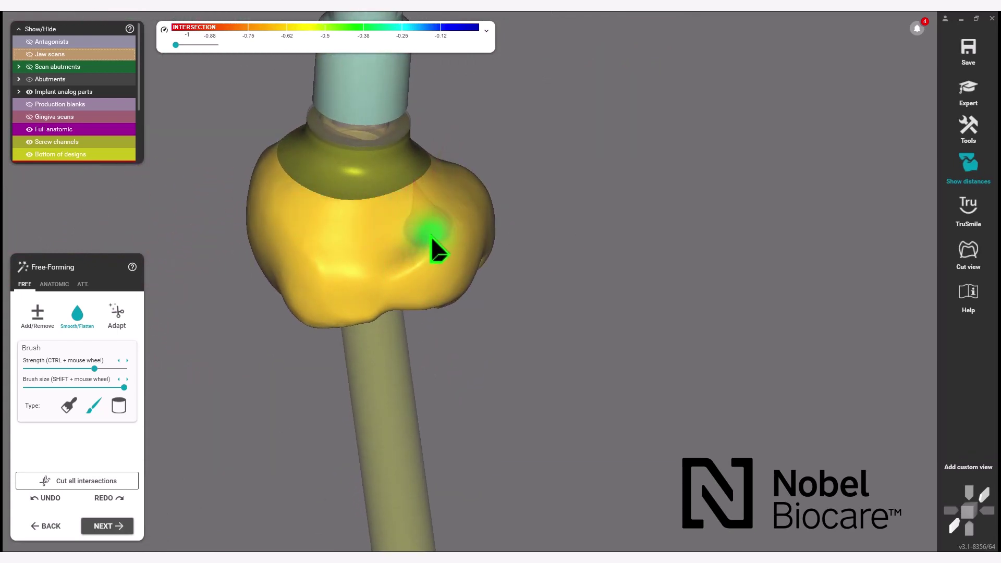
mouse_move(430, 237)
mouse_down()
mouse_move(325, 271)
mouse_move(455, 216)
mouse_up()
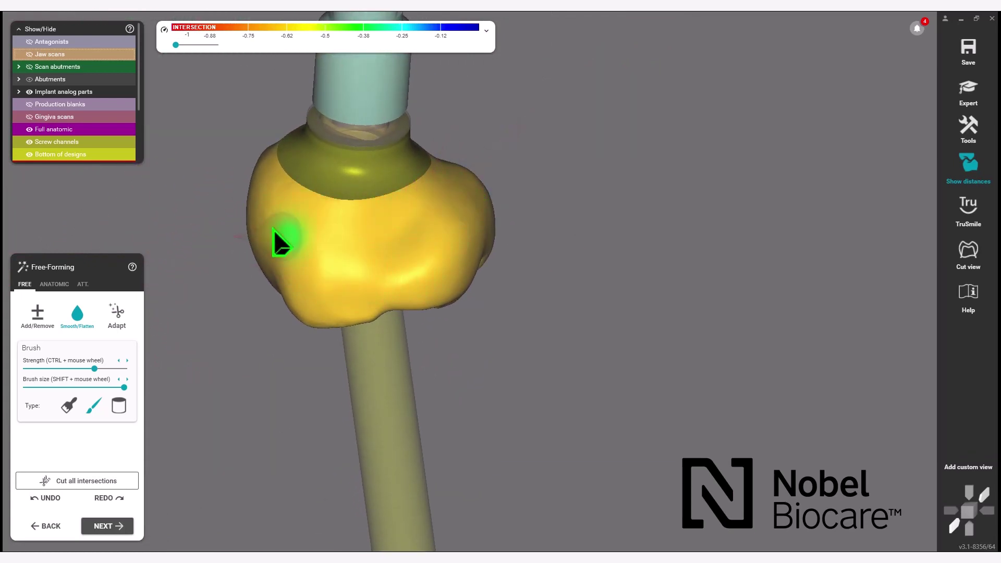
right_drag(273, 229, 369, 260)
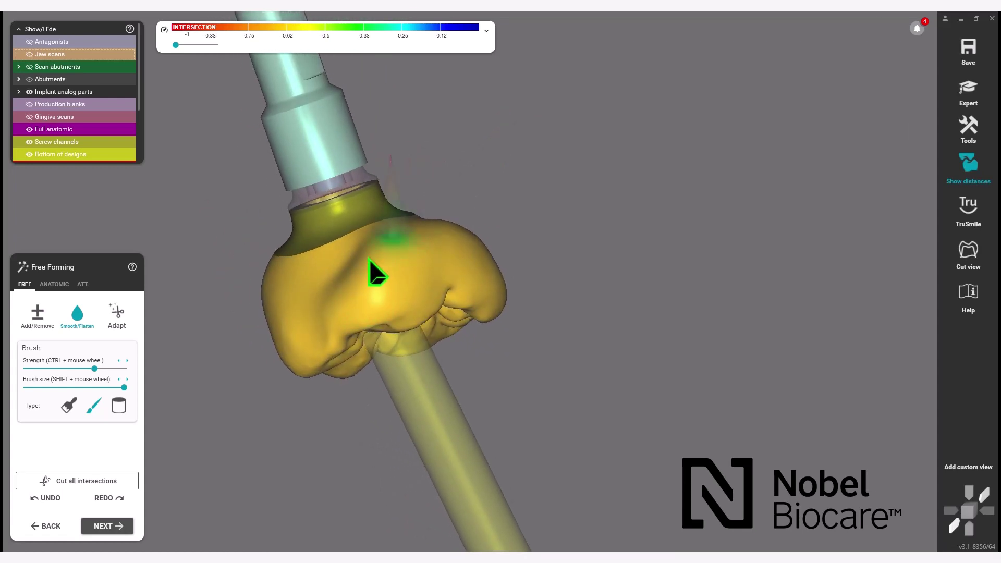
right_drag(349, 295, 440, 257)
right_drag(485, 218, 358, 224)
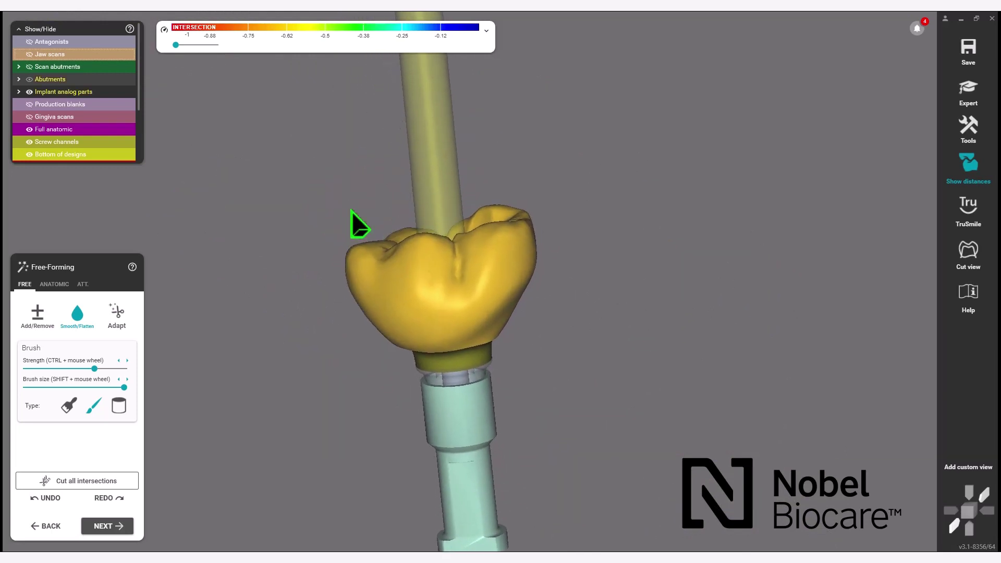
Show the jaw scans and antagonists to check the crown in occlusion, and continue to the screw hole design
click(32, 54)
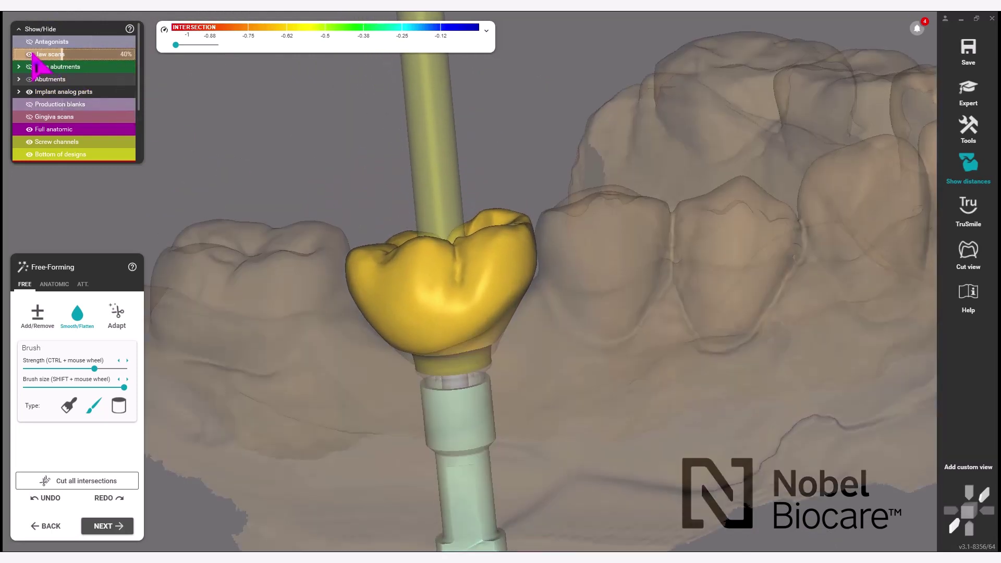
click(30, 42)
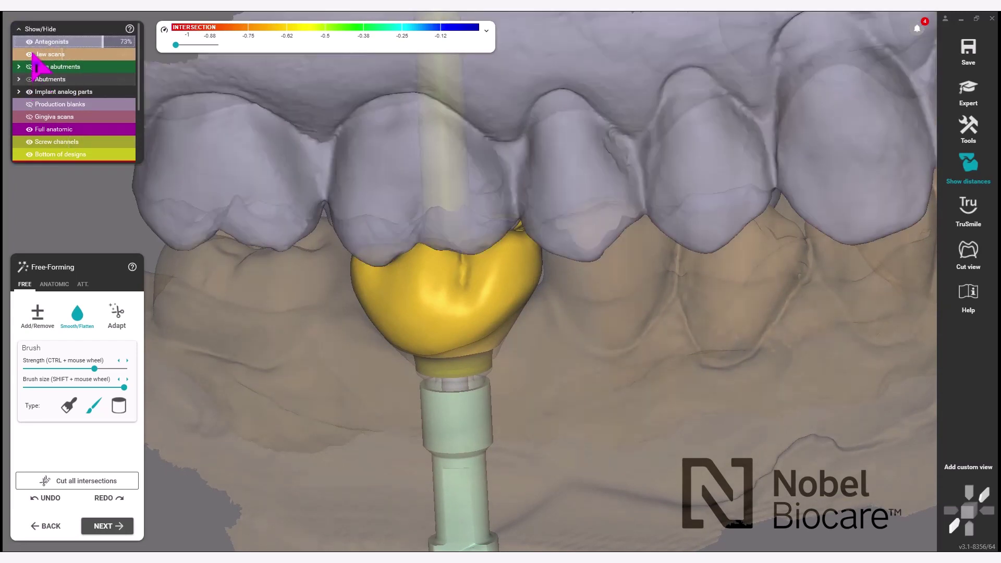
scroll(32, 55, up, 4)
scroll(141, 159, down, 2)
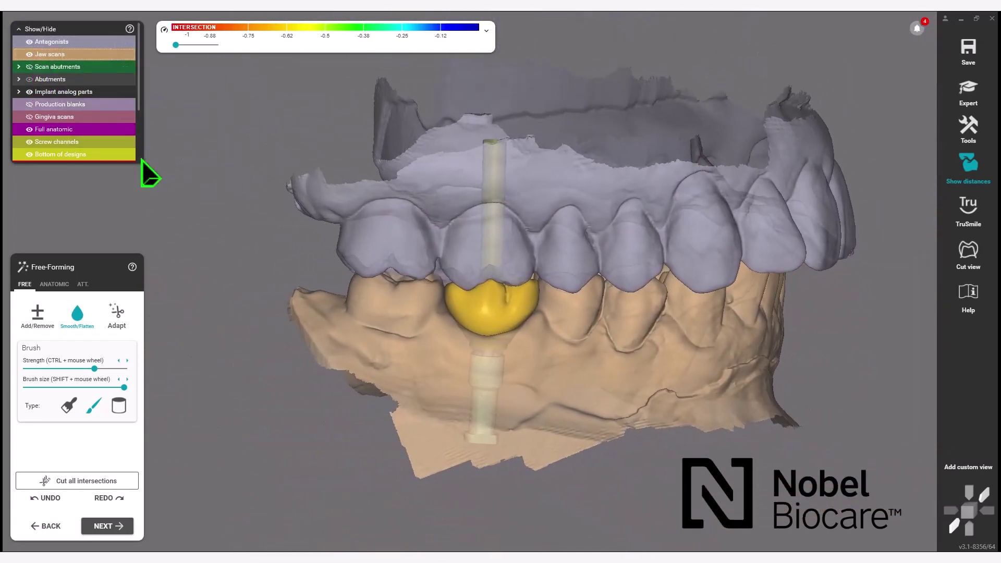
click(111, 527)
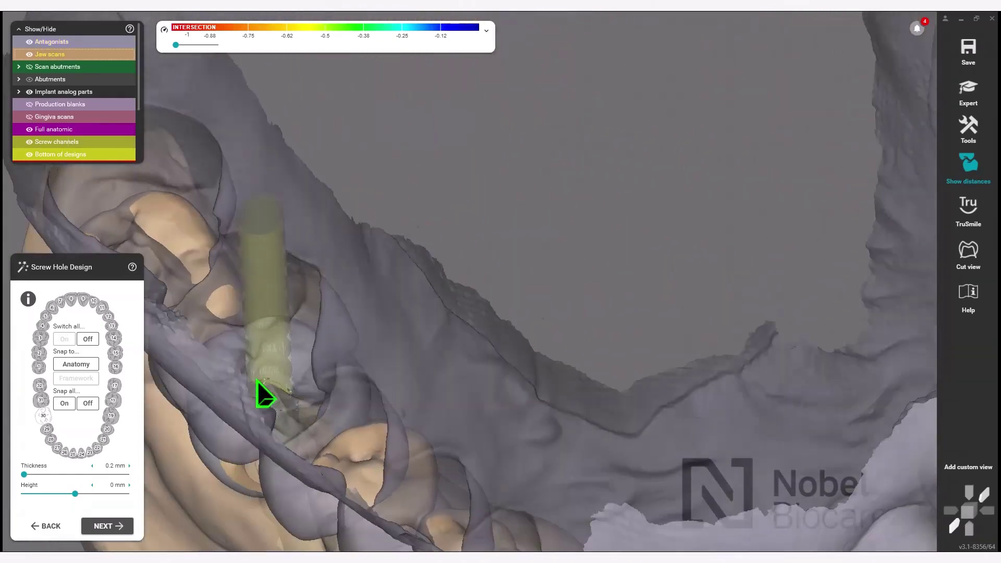
Hide the antagonists, pull the screw hole's edge point facing the neighbouring molar in toward the channel, and complete the screw hole design
right_drag(256, 380, 259, 384)
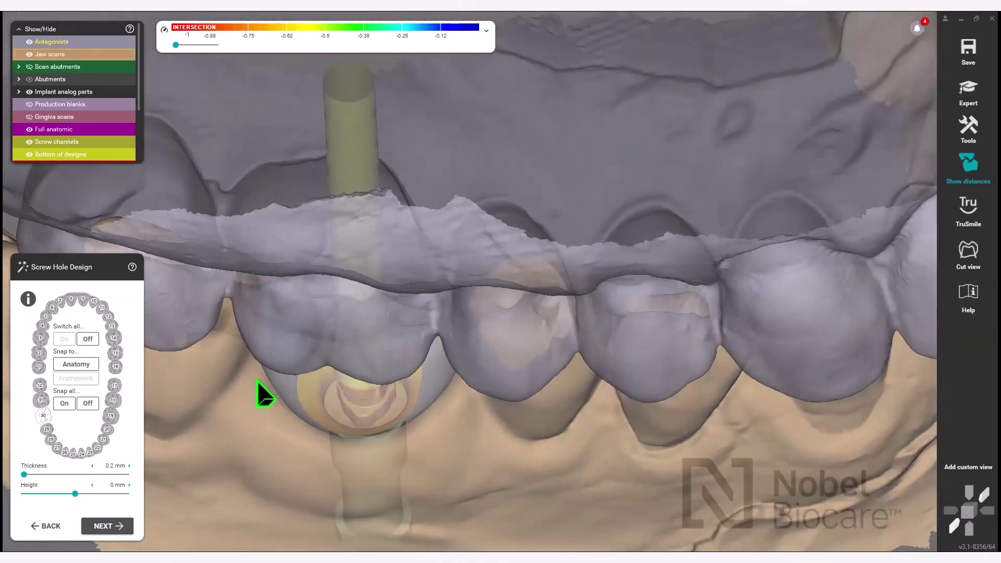
scroll(259, 384, up, 2)
click(29, 42)
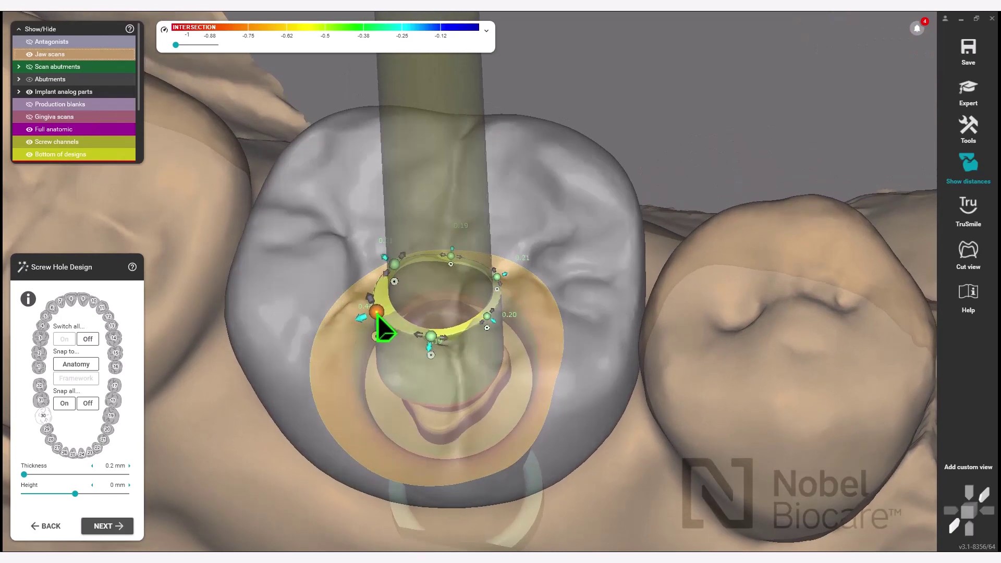
drag(376, 313, 401, 317)
right_drag(402, 317, 451, 362)
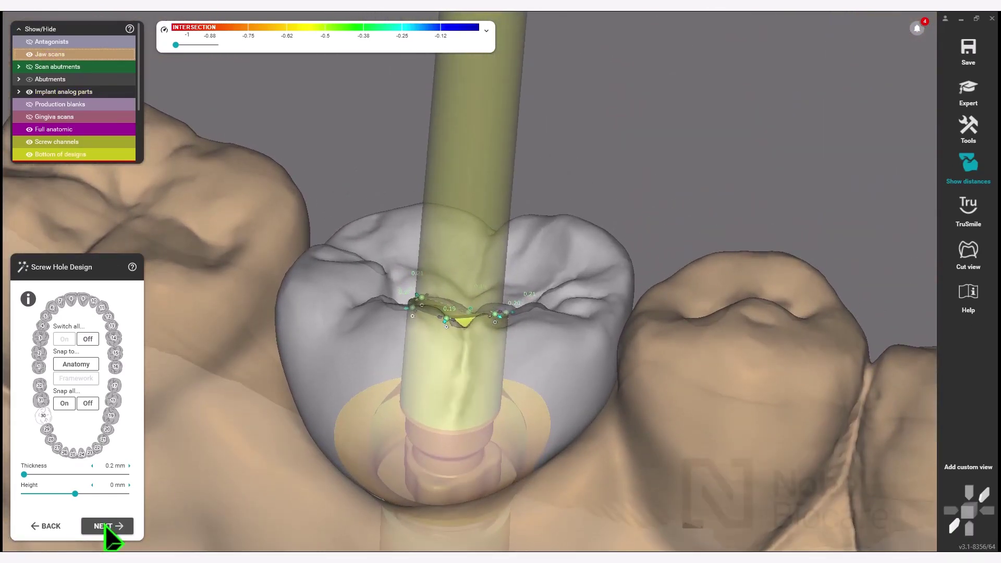
click(105, 526)
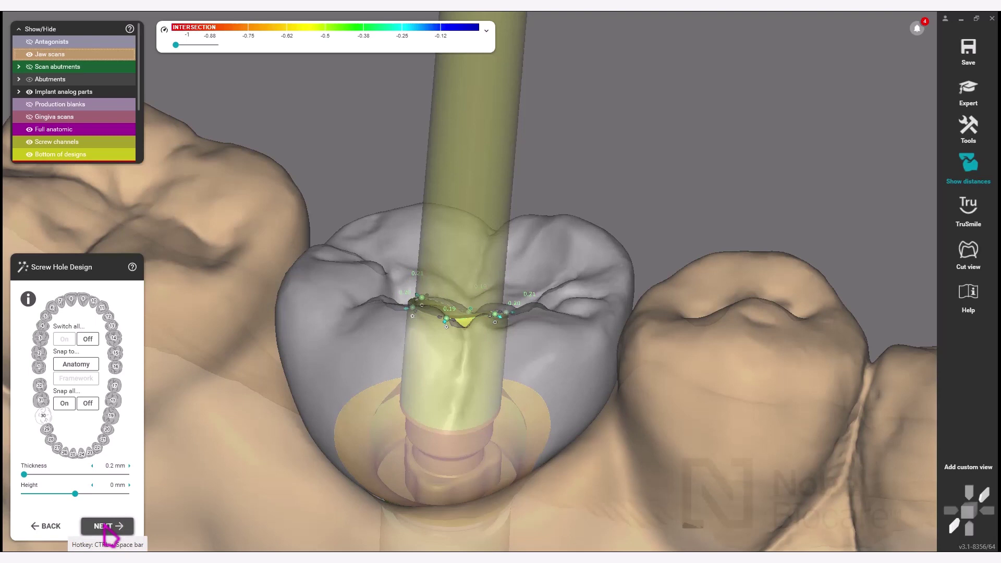